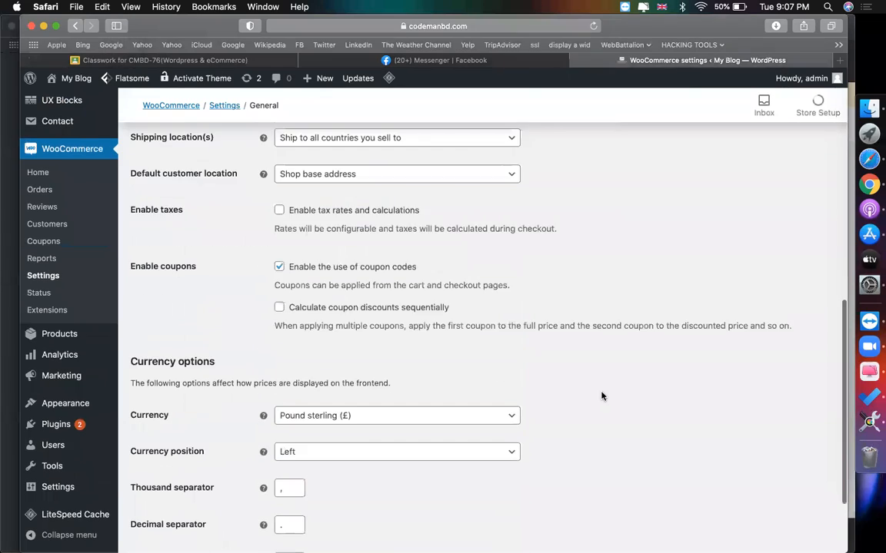
# - Turn on 'Enable tax rates and calculations' in the WooCommerce general settings
pyautogui.scroll(3, 577, 350)
pyautogui.moveTo(184, 250); pyautogui.dragTo(127, 249)
pyautogui.tripleClick(157, 249)
pyautogui.moveTo(194, 250); pyautogui.dragTo(132, 249)
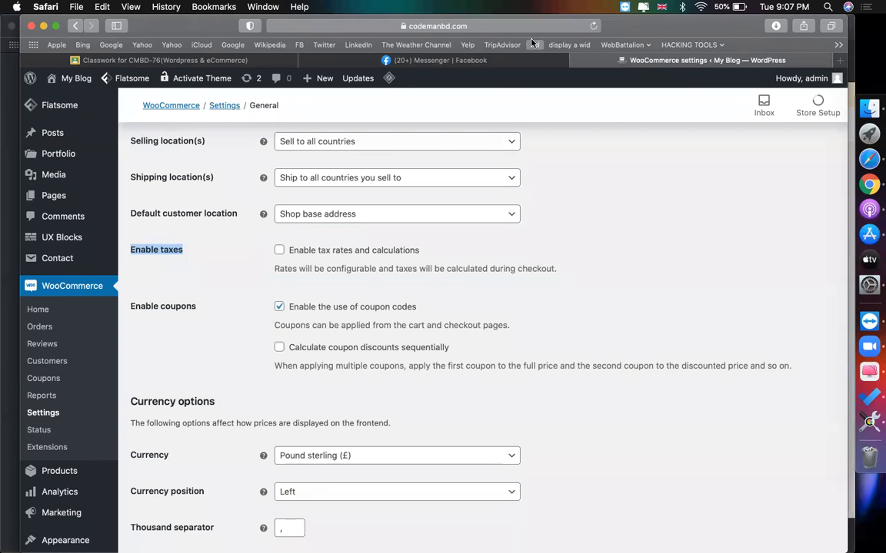
pyautogui.click(279, 251)
pyautogui.click(478, 274)
# - Save the general settings and go to the Tax options page
pyautogui.scroll(5, 486, 300)
pyautogui.scroll(5, 310, 231)
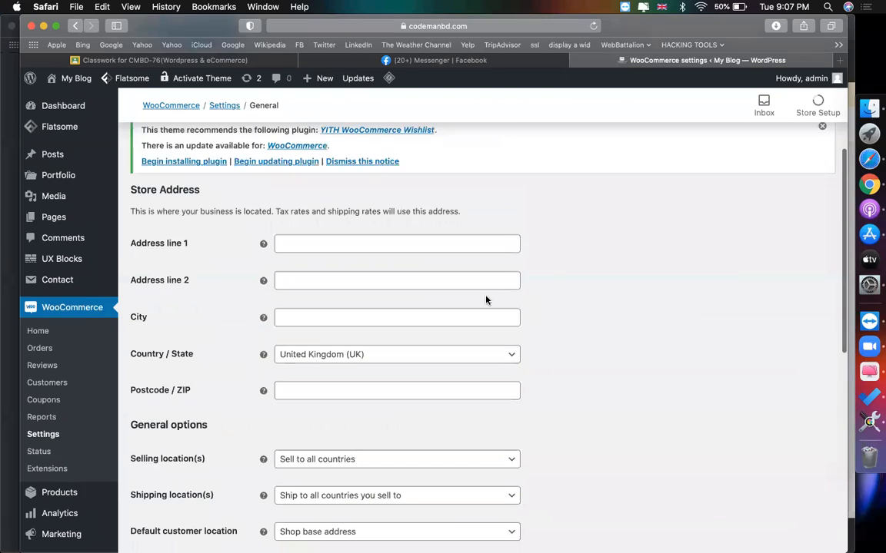
pyautogui.scroll(-10, 236, 338)
pyautogui.scroll(-5, 236, 355)
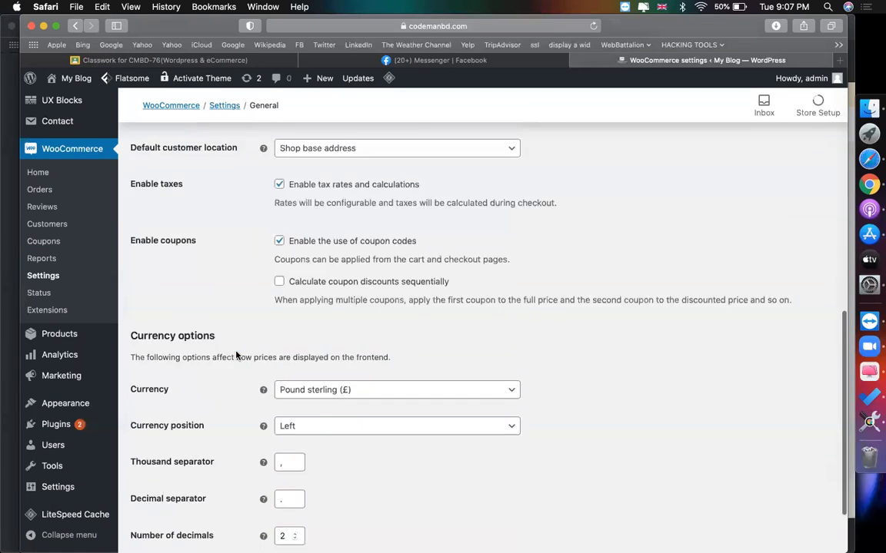
pyautogui.click(165, 488)
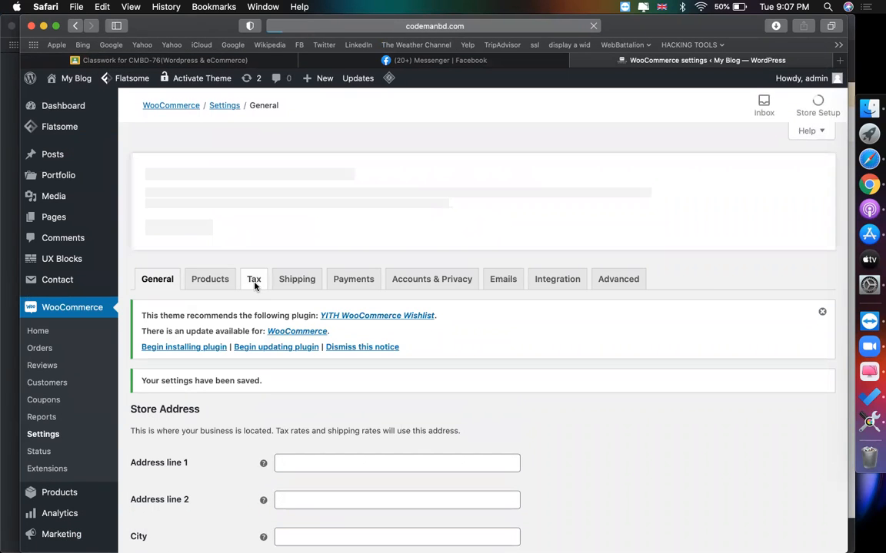
pyautogui.click(254, 282)
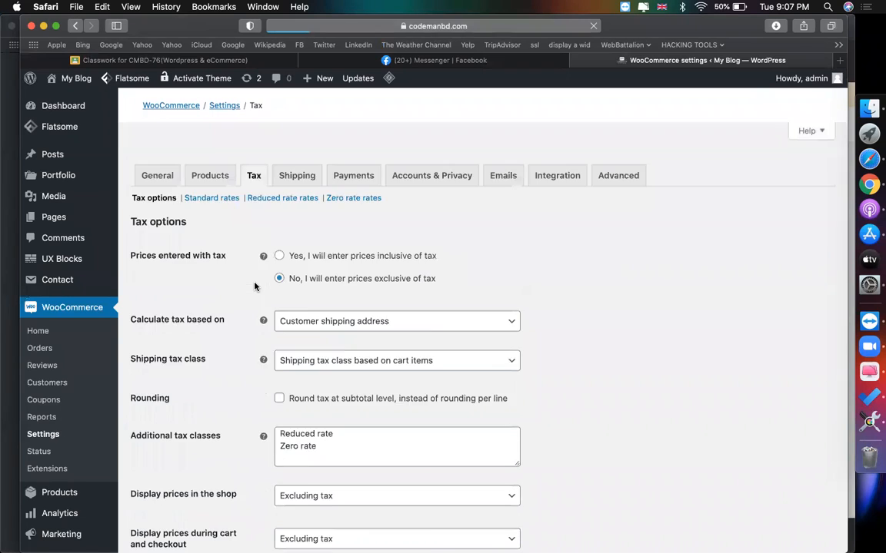
# - Open the Standard tax rates table and insert a blank rate row to edit
pyautogui.scroll(-2, 492, 392)
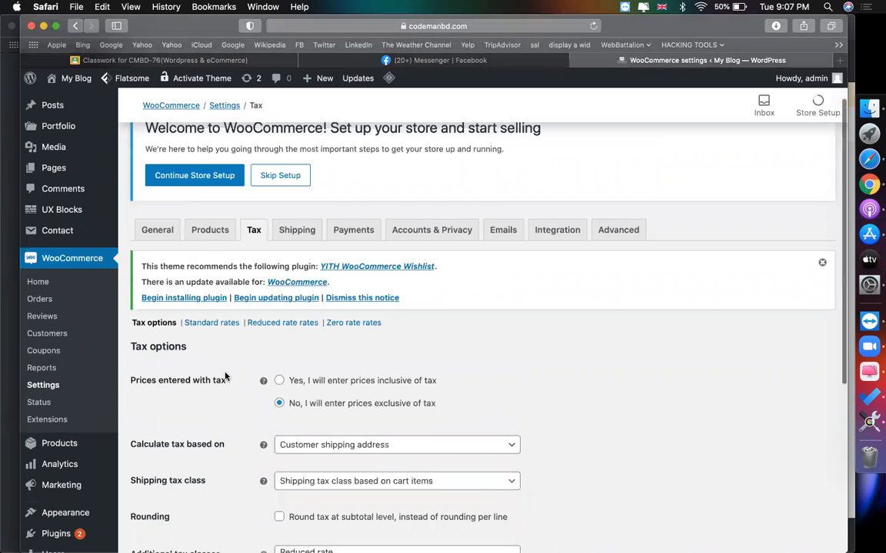
pyautogui.scroll(-1, 223, 292)
pyautogui.click(215, 287)
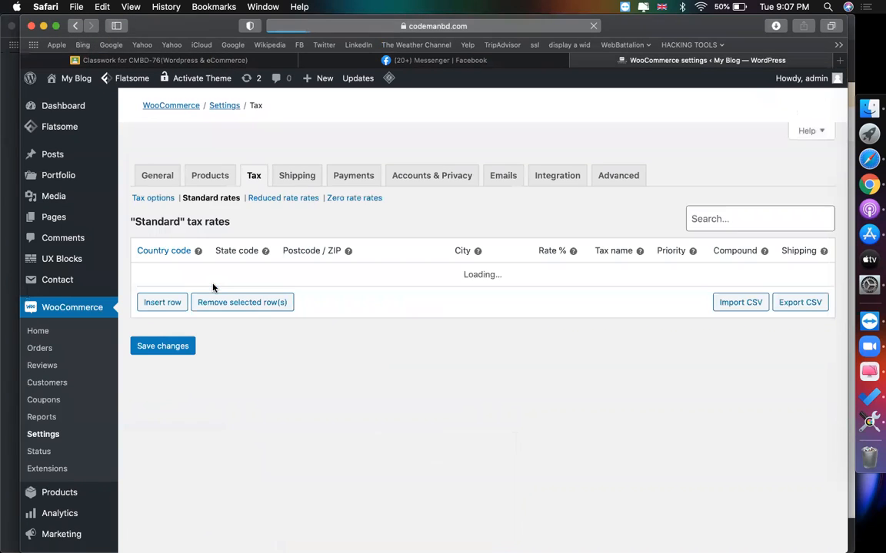
pyautogui.scroll(-3, 193, 412)
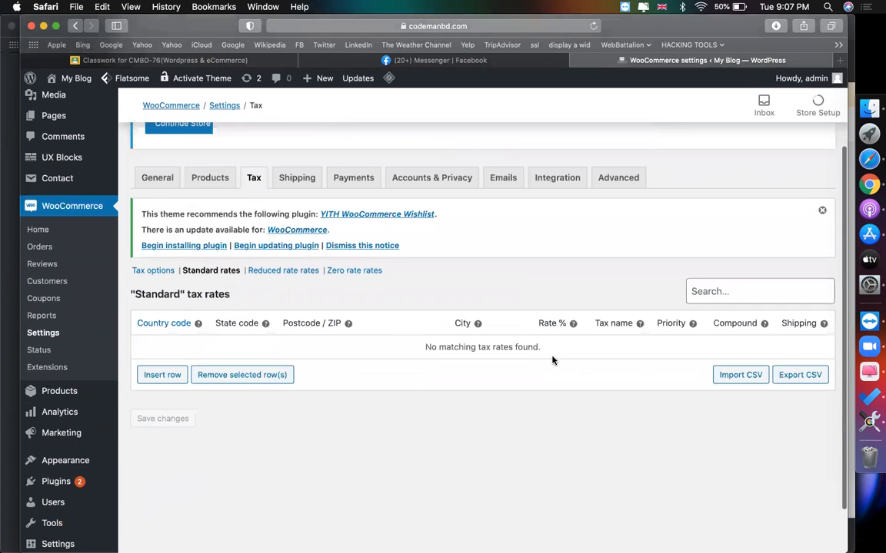
pyautogui.click(170, 377)
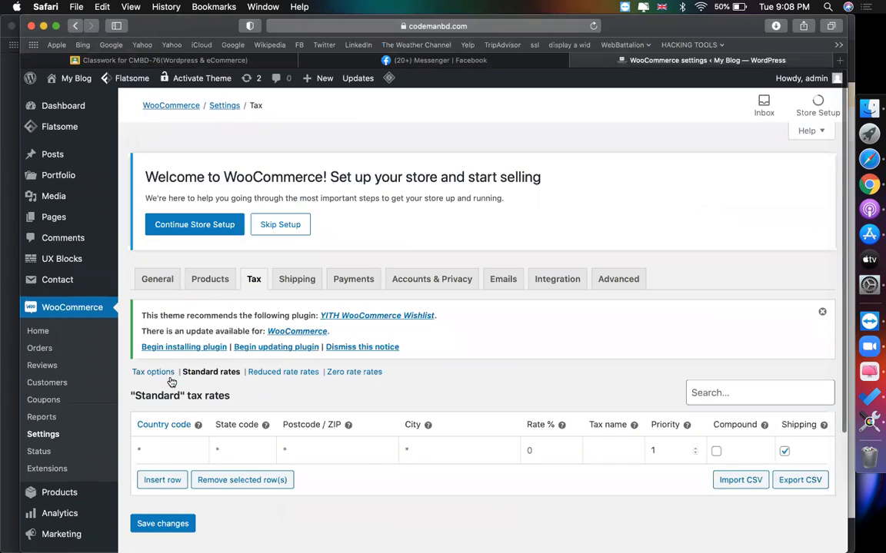
pyautogui.scroll(-2, 385, 469)
pyautogui.click(175, 369)
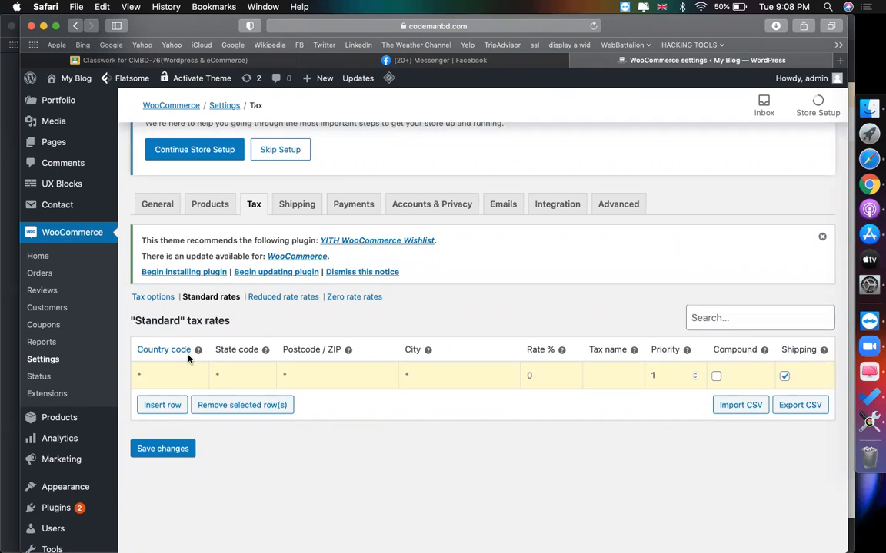
pyautogui.moveTo(197, 350)
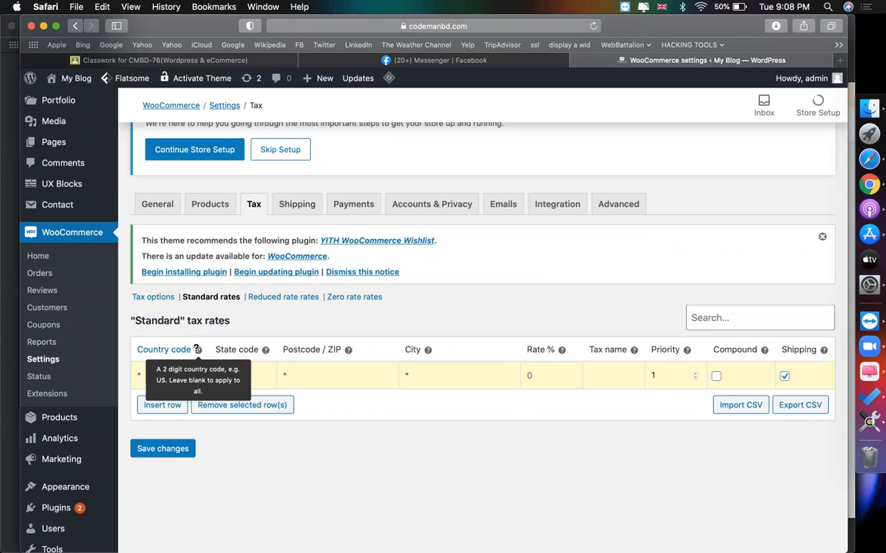
pyautogui.click(840, 62)
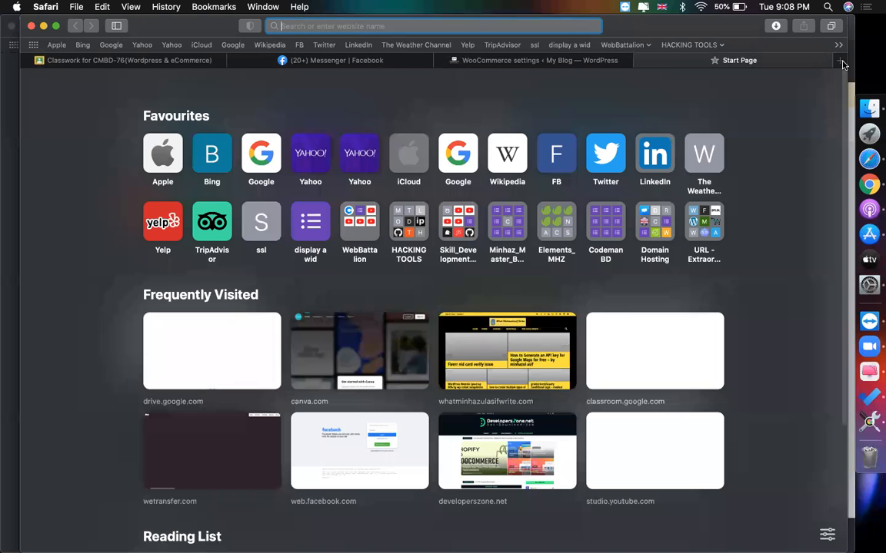
# - Search Google for 'usa 2 digit country code' and copy the code US
pyautogui.write('us')
pyautogui.press('BackSpace')
pyautogui.press('BackSpace')
pyautogui.write('s')
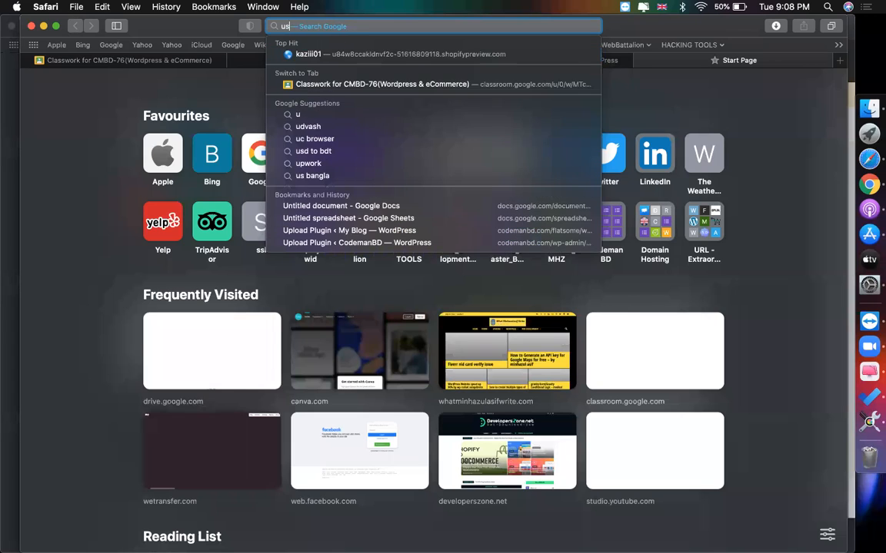
pyautogui.write('a 2 digit')
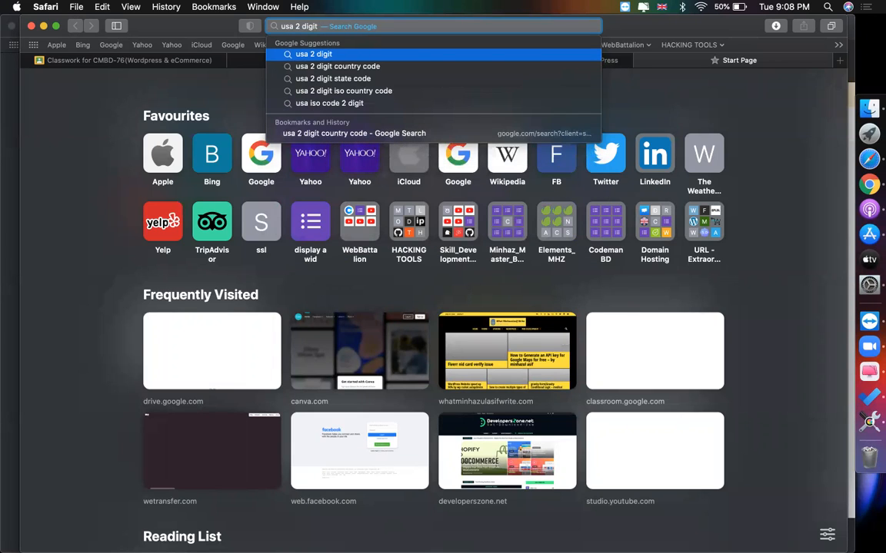
pyautogui.press('Down')
pyautogui.press('Return')
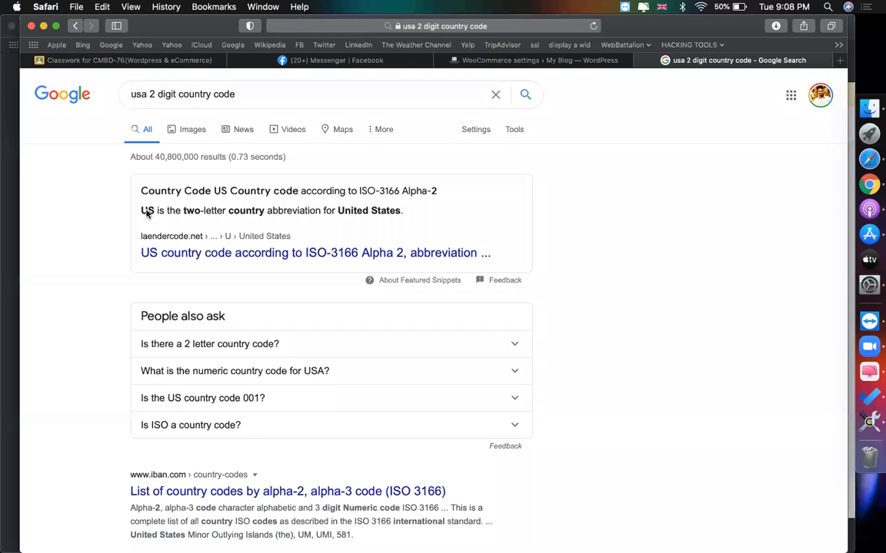
pyautogui.press('super+c')
pyautogui.click(585, 60)
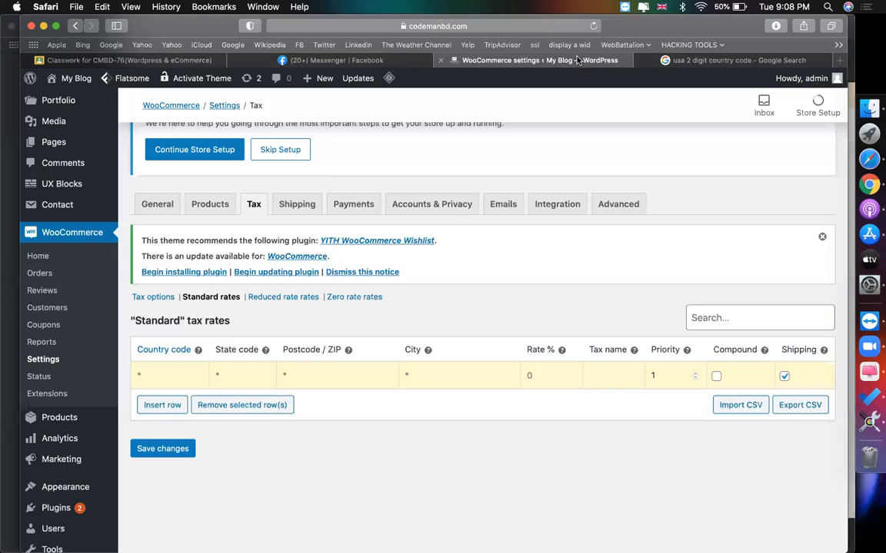
# - Set the first standard tax row to country US with a 5% rate
pyautogui.click(160, 377)
pyautogui.press('super+v')
pyautogui.click(408, 469)
pyautogui.scroll(-2, 177, 368)
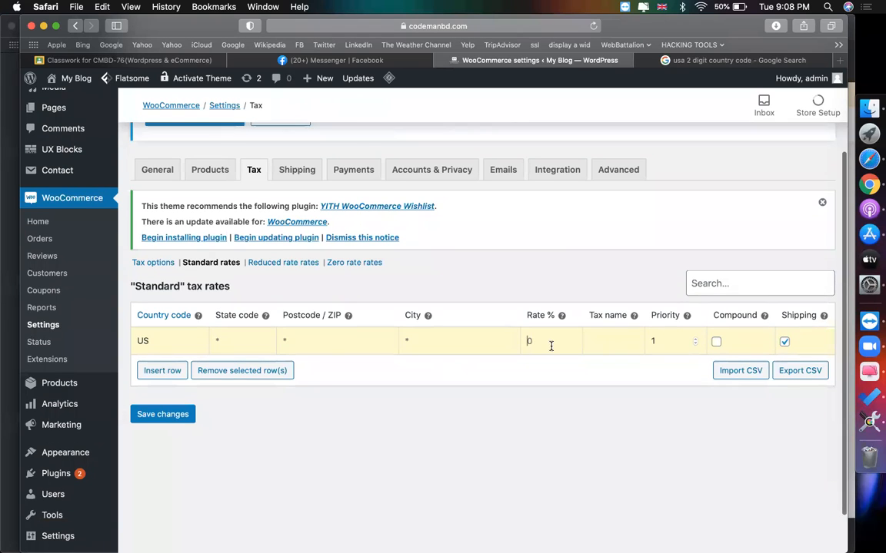
pyautogui.write('5')
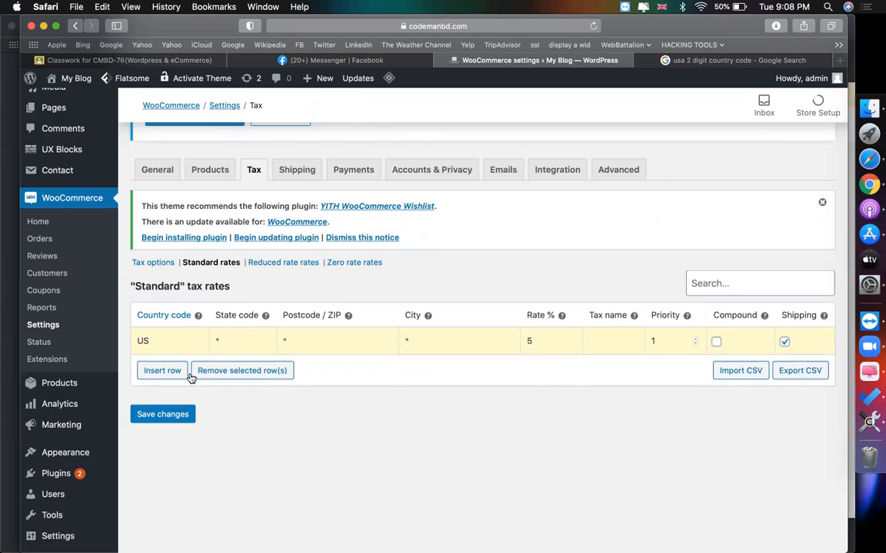
# - Insert a second blank tax row and return to the Google results
pyautogui.click(165, 370)
pyautogui.scroll(-4, 213, 422)
pyautogui.click(176, 338)
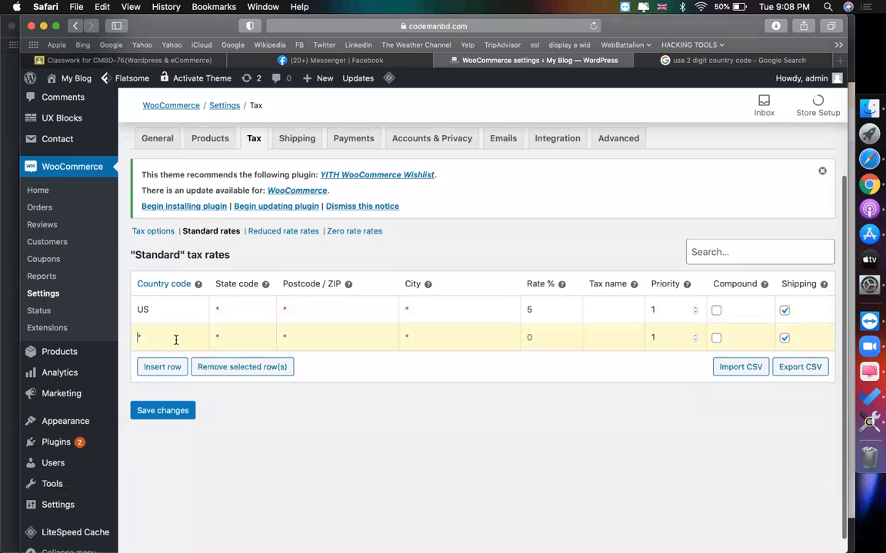
pyautogui.click(692, 60)
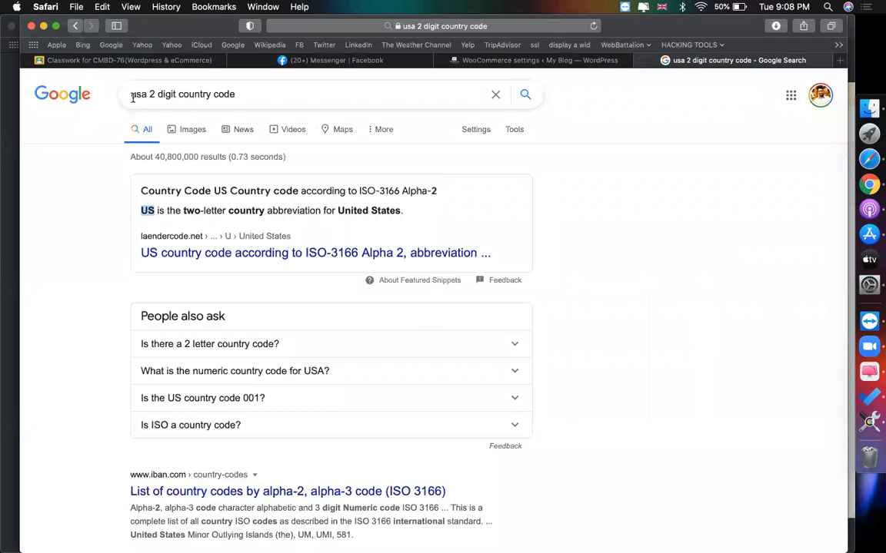
# - Change the search to Canada's two-letter code and copy CA
pyautogui.moveTo(148, 93); pyautogui.dragTo(108, 93)
pyautogui.write('canada')
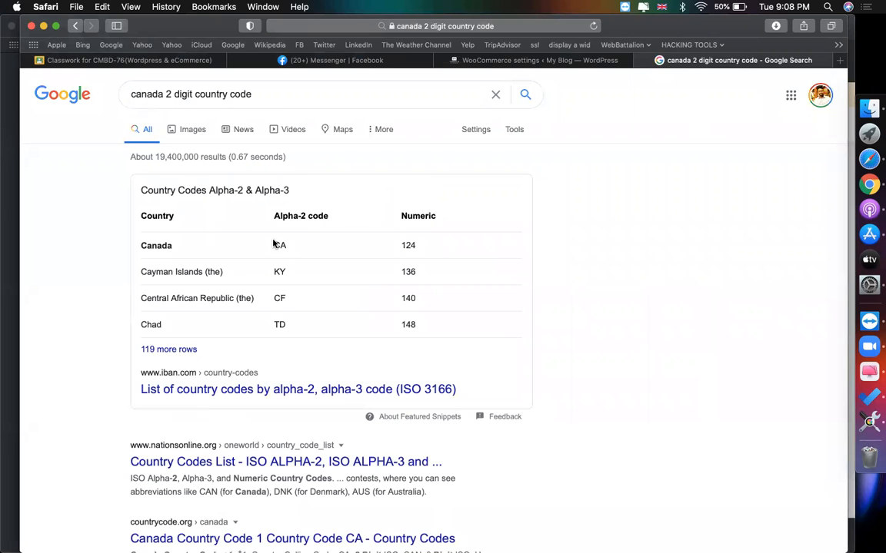
pyautogui.press('super+c')
pyautogui.click(565, 60)
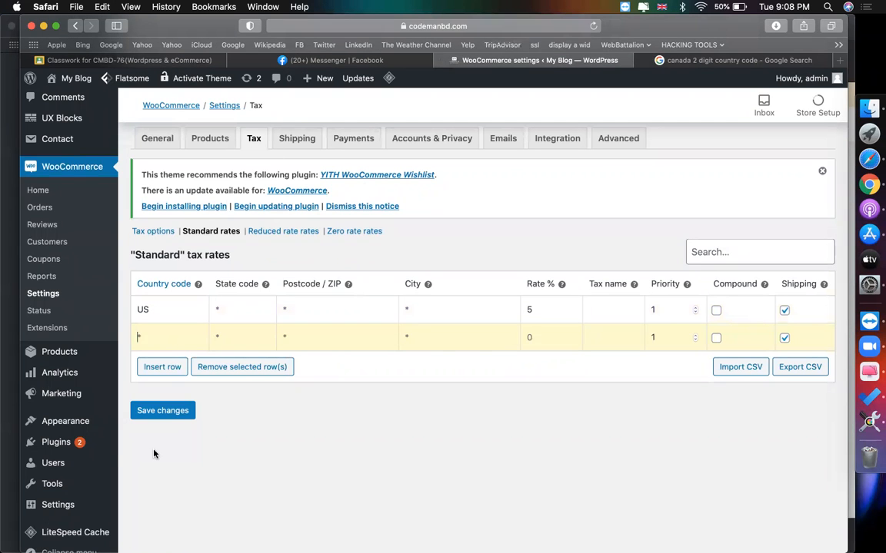
# - Make the second tax row CA at 7% and insert a third blank row
pyautogui.press('super+v')
pyautogui.click(541, 336)
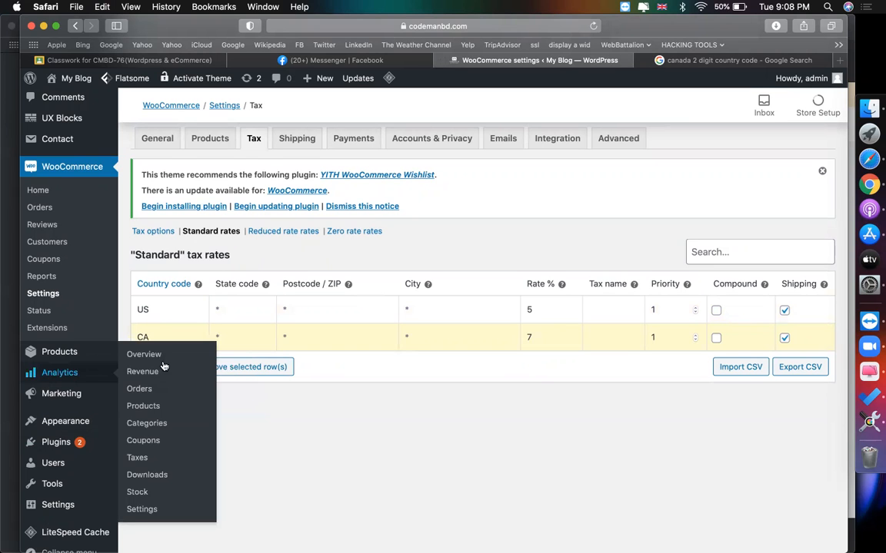
pyautogui.click(171, 366)
pyautogui.scroll(-2, 239, 392)
pyautogui.click(161, 425)
pyautogui.scroll(2, 680, 69)
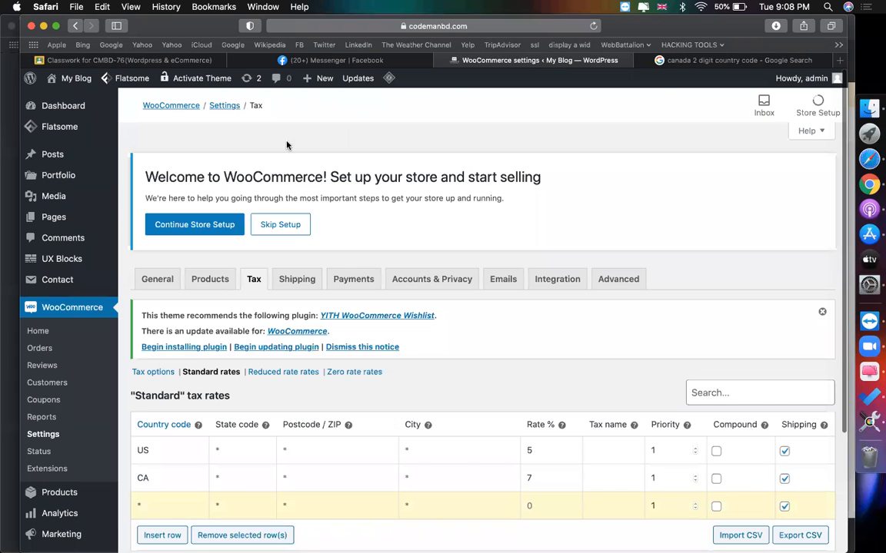
# - Search Google for 'bd 2 digit country code' to get Bangladesh's code BD
pyautogui.click(699, 63)
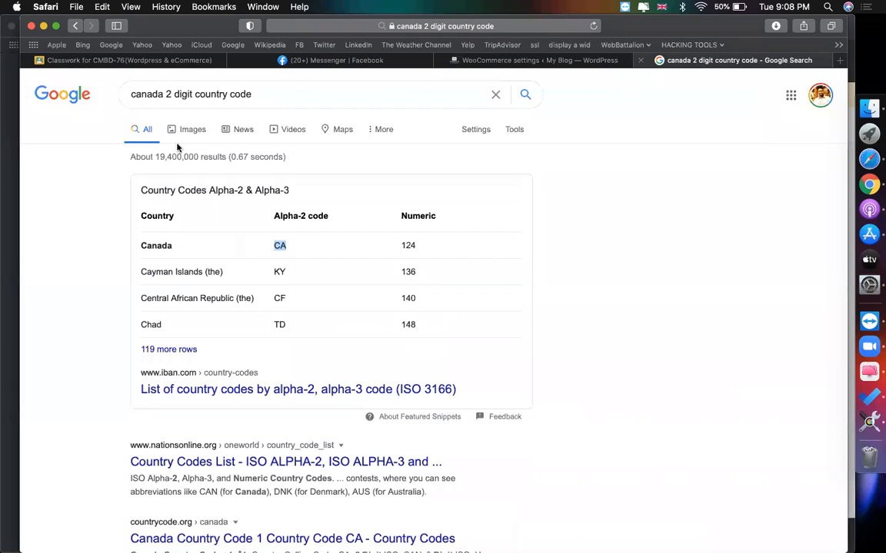
pyautogui.doubleClick(143, 94)
pyautogui.write('bd')
pyautogui.press('Return')
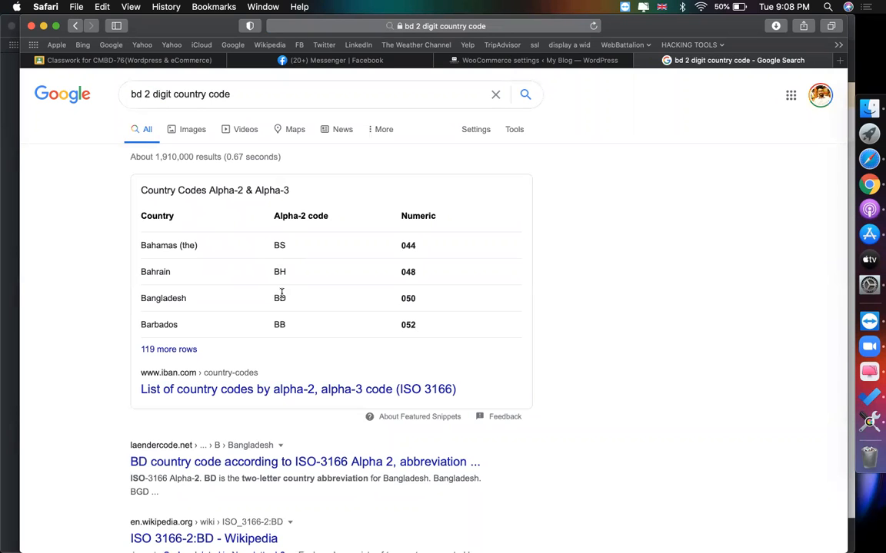
pyautogui.click(524, 61)
# - Set the third tax row to BD at 10% and save the rates
pyautogui.scroll(-2, 160, 427)
pyautogui.click(160, 427)
pyautogui.press('super+v')
pyautogui.scroll(-2, 241, 440)
pyautogui.write('0')
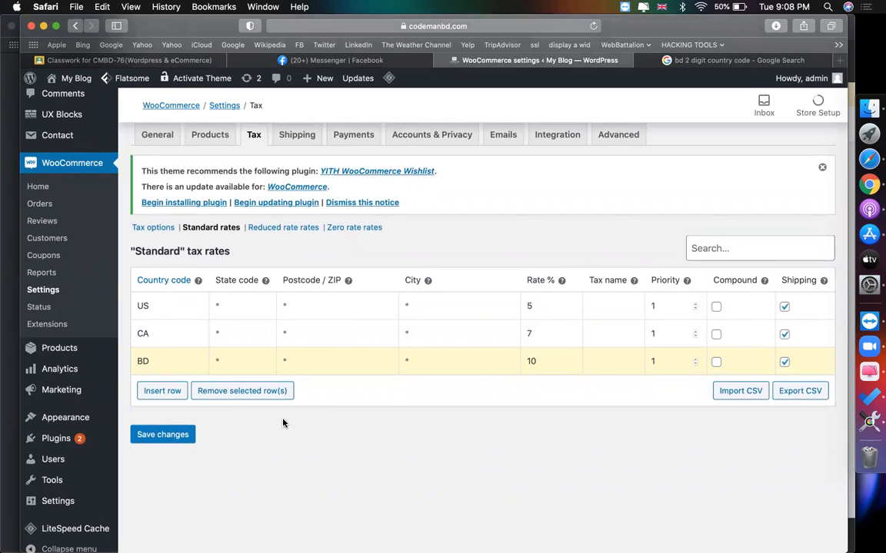
pyautogui.click(182, 438)
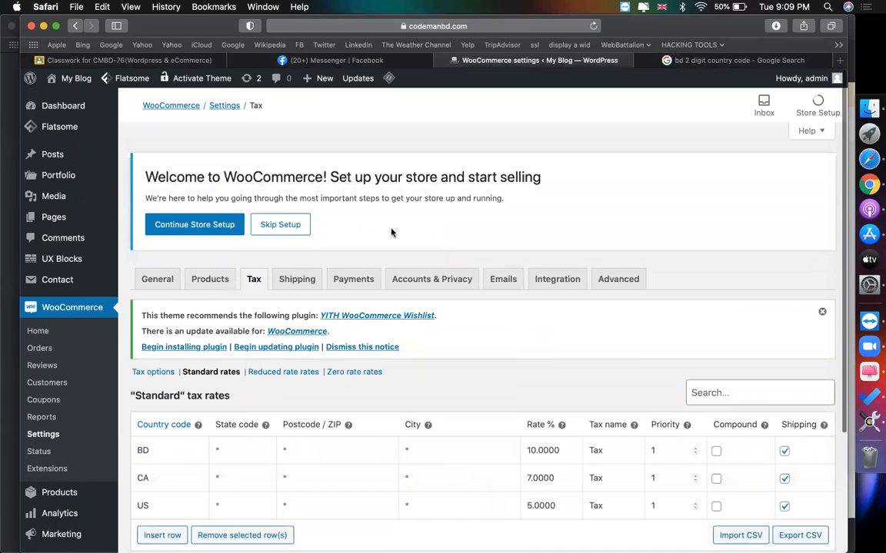
# - Open the store site in a new browser tab via My Blog > Visit Site
pyautogui.scroll(-5, 391, 232)
pyautogui.scroll(5, 308, 215)
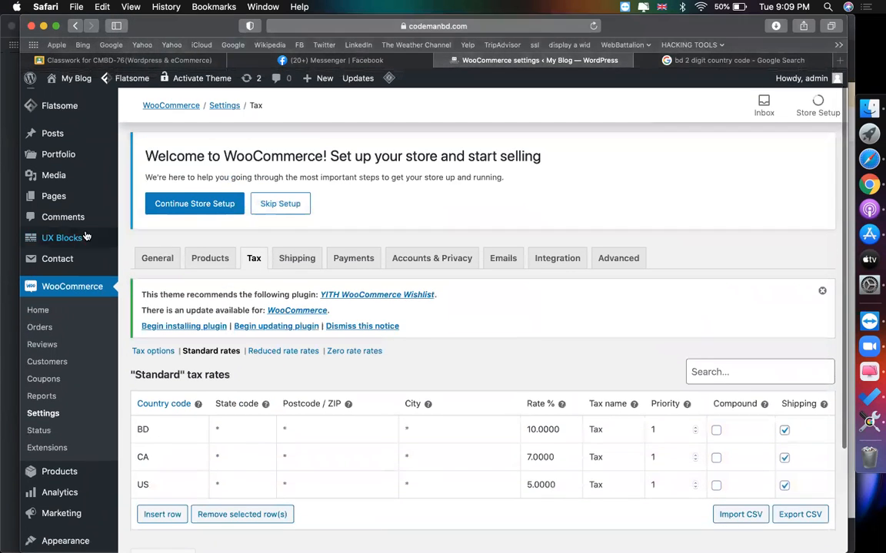
pyautogui.moveTo(76, 77)
pyautogui.rightClick(72, 108)
pyautogui.click(115, 112)
pyautogui.click(568, 61)
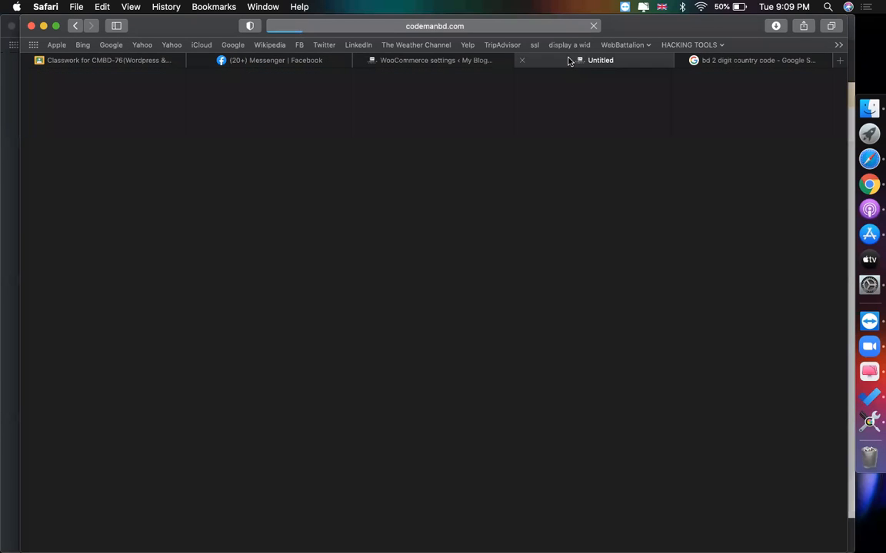
# - Open the essence Lash Princess mascara page, then go to the full cart page
pyautogui.scroll(-2, 455, 269)
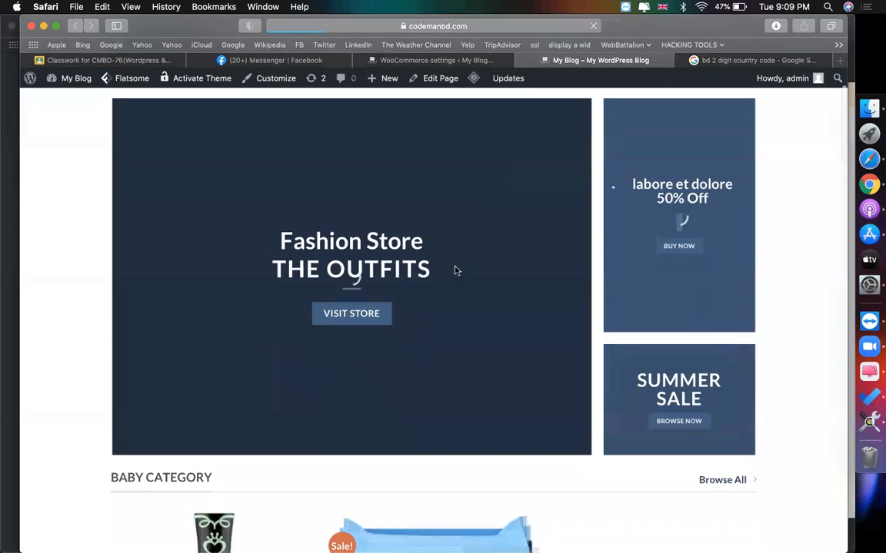
pyautogui.scroll(-4, 454, 269)
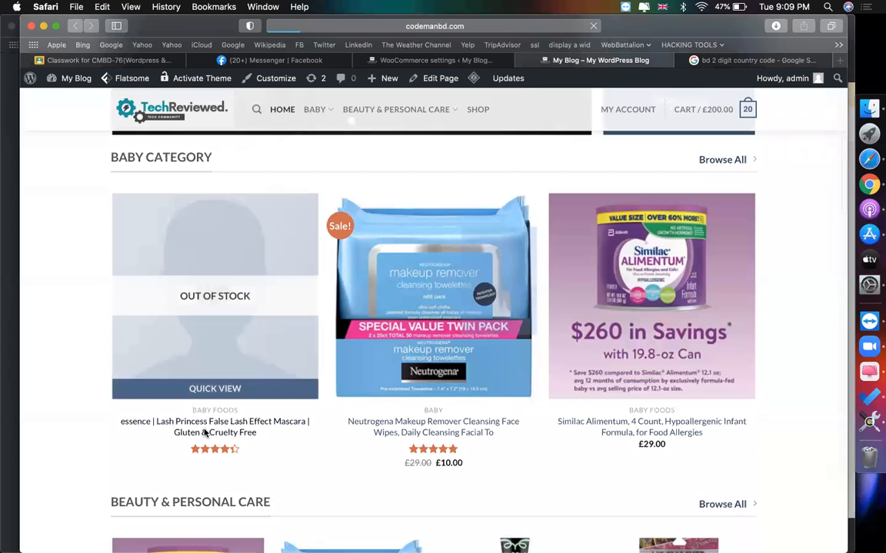
pyautogui.click(206, 433)
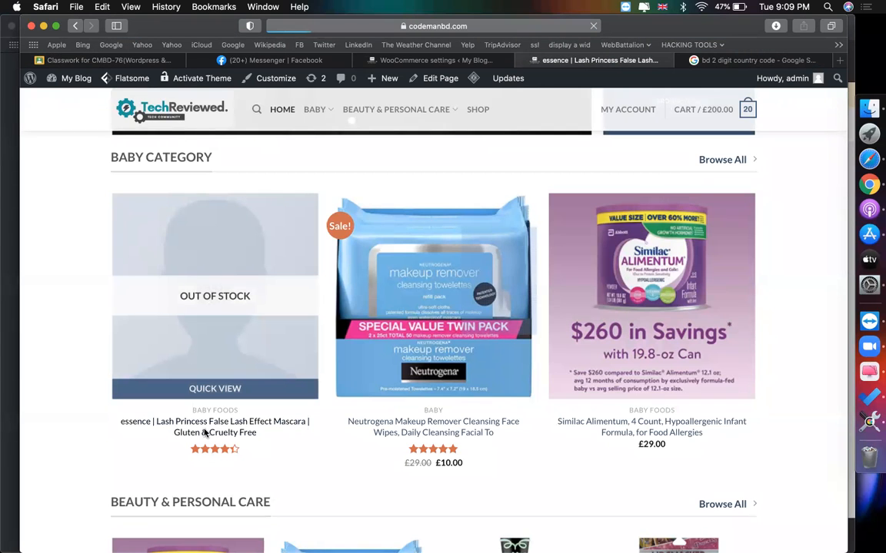
pyautogui.scroll(-2, 512, 389)
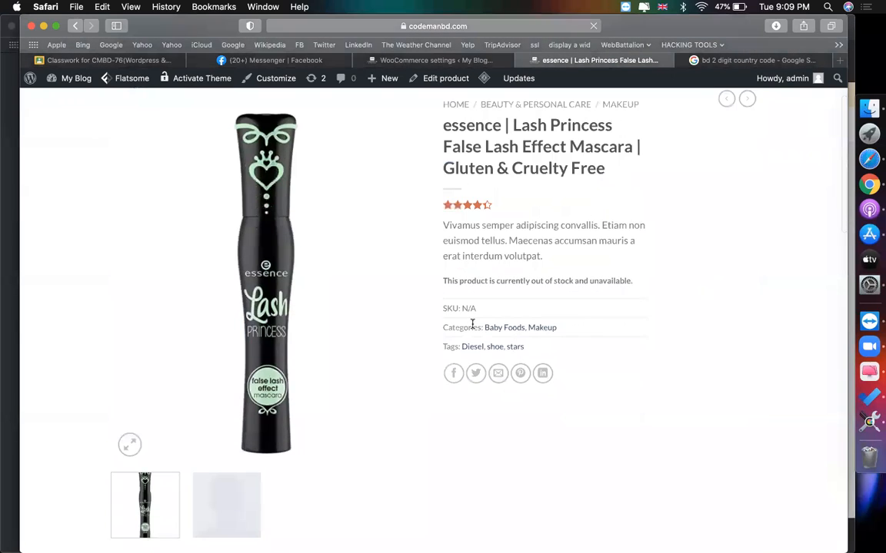
pyautogui.scroll(2, 259, 183)
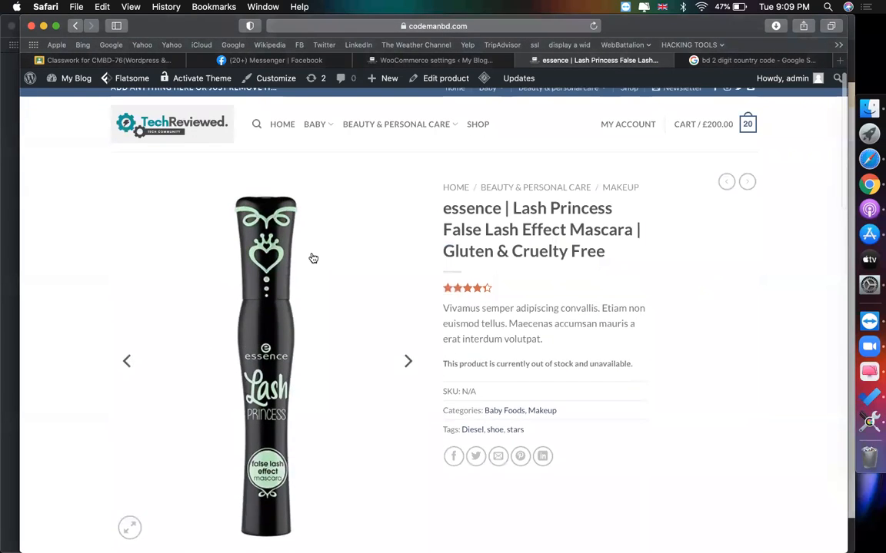
pyautogui.scroll(-1, 311, 258)
pyautogui.moveTo(742, 121)
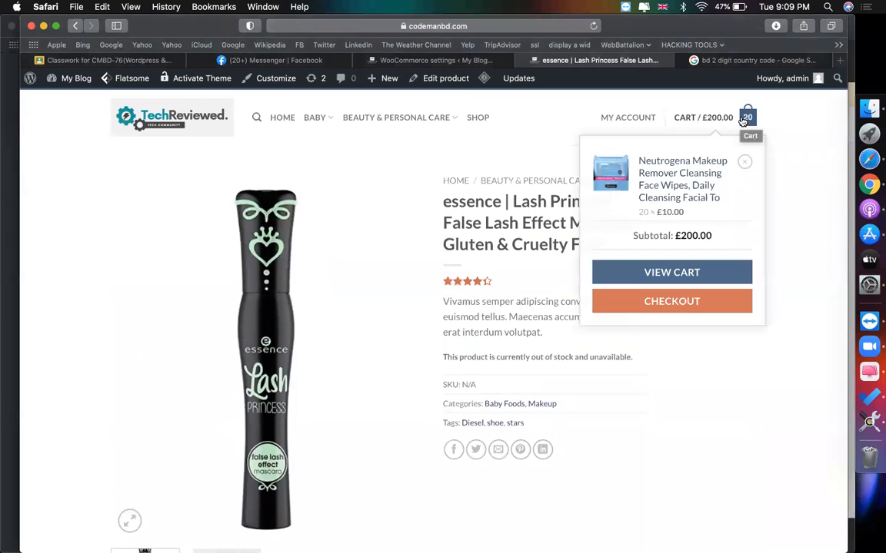
pyautogui.click(668, 271)
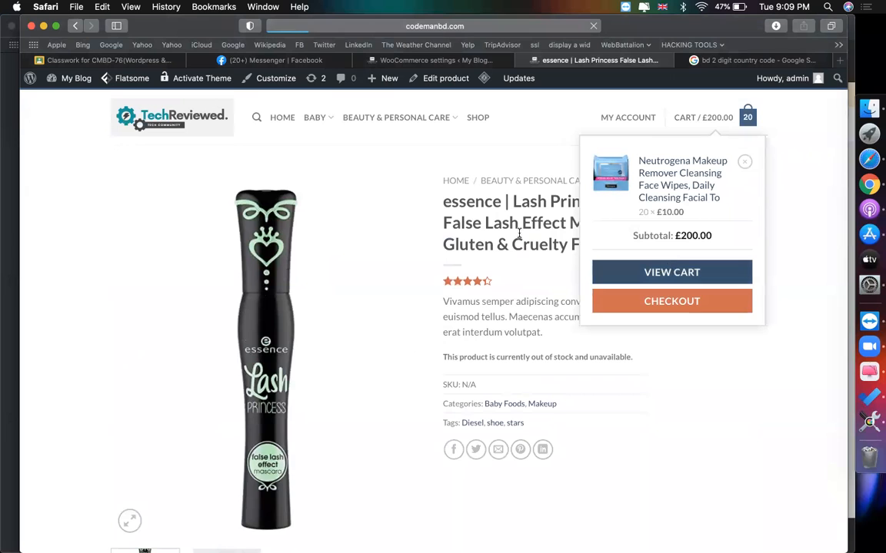
# - Proceed to checkout, then return to the cart showing 20 Neutrogena wipes at £200.00
pyautogui.scroll(-1, 476, 323)
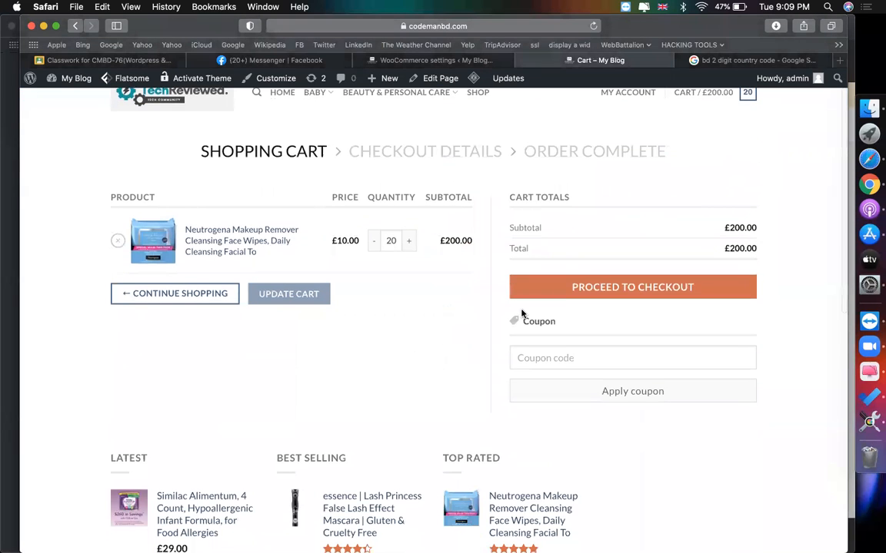
pyautogui.click(584, 289)
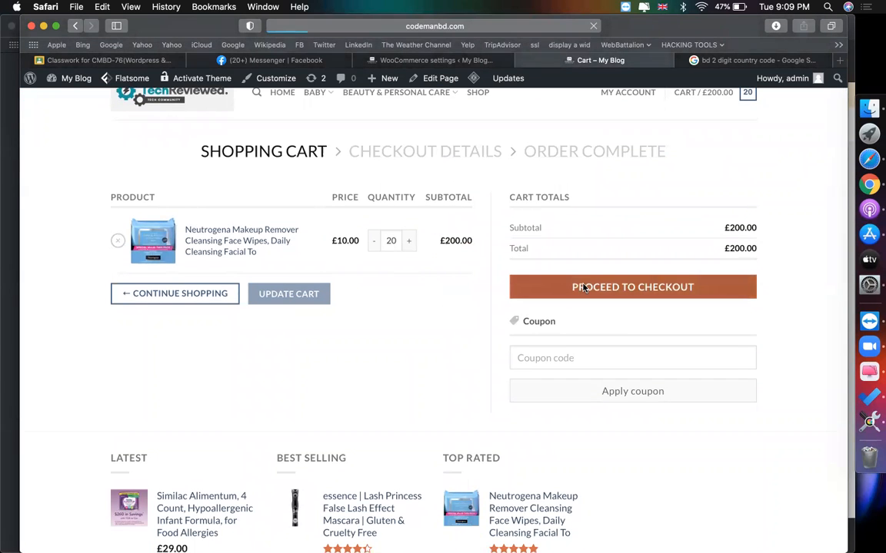
pyautogui.scroll(-2, 413, 292)
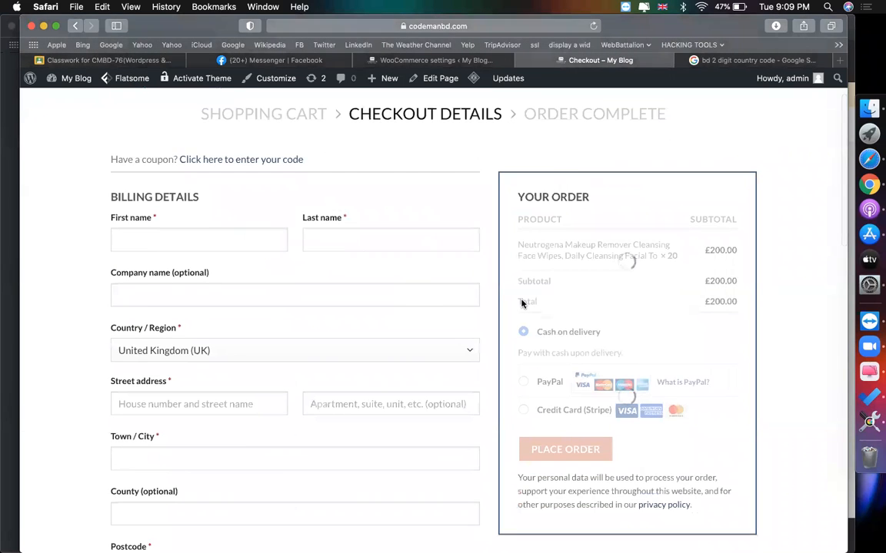
pyautogui.scroll(-4, 522, 304)
pyautogui.scroll(4, 522, 302)
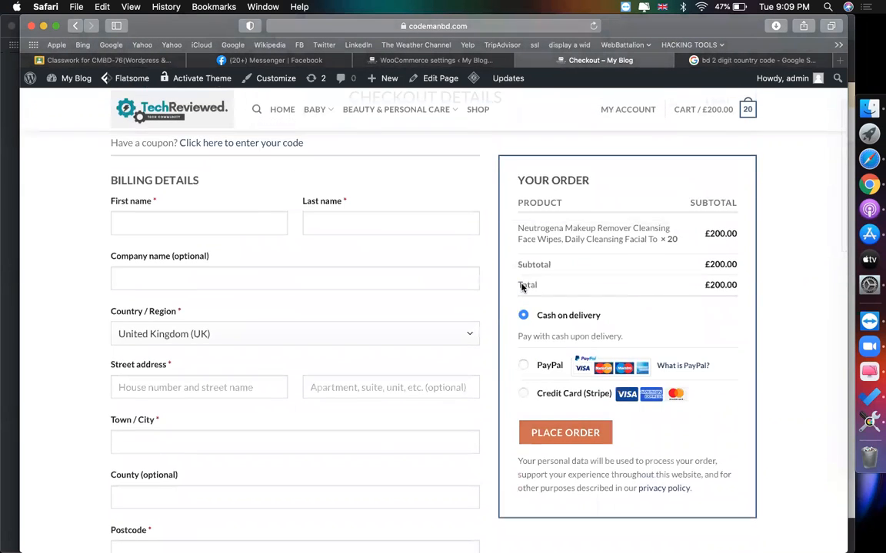
pyautogui.scroll(3, 450, 258)
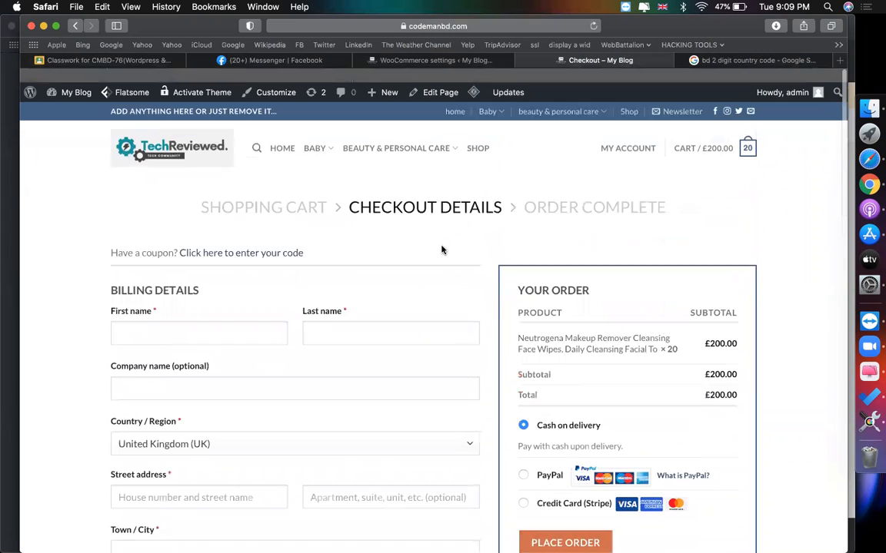
pyautogui.click(747, 136)
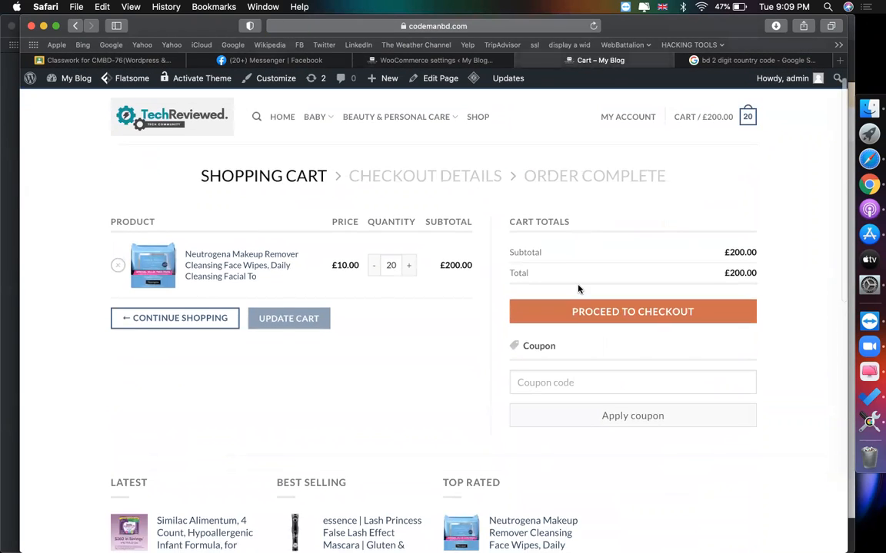
pyautogui.scroll(-2, 411, 367)
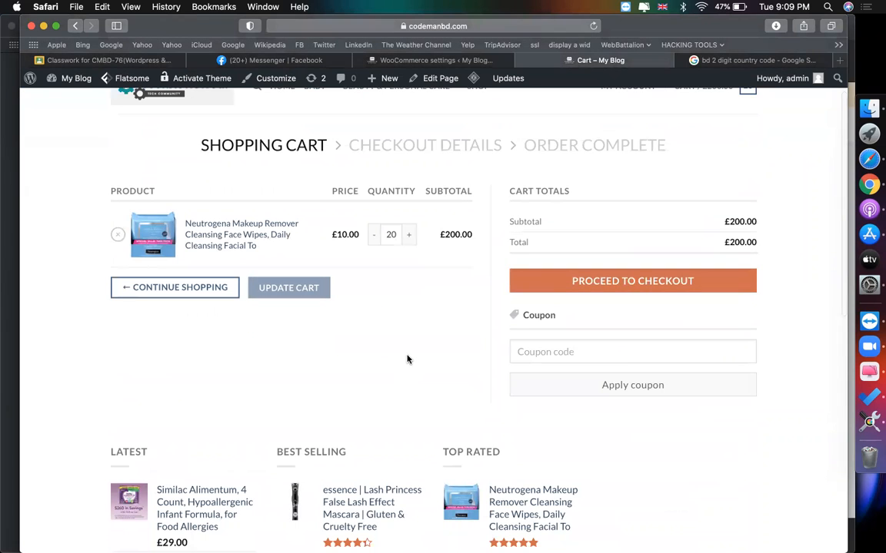
# - Remove the Neutrogena wipes from the cart and open the Similac Alimentum product
pyautogui.click(117, 234)
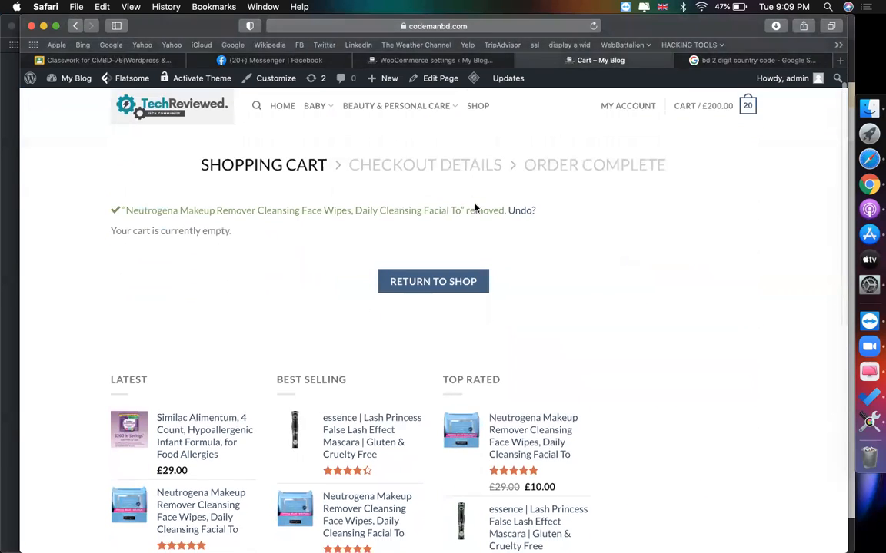
pyautogui.scroll(-3, 363, 270)
pyautogui.click(192, 377)
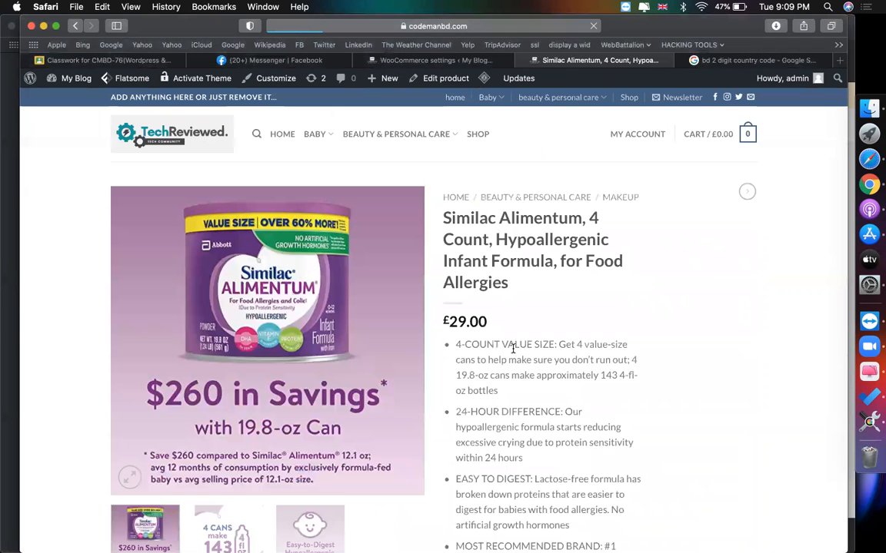
pyautogui.scroll(-3, 514, 350)
pyautogui.scroll(-8, 514, 351)
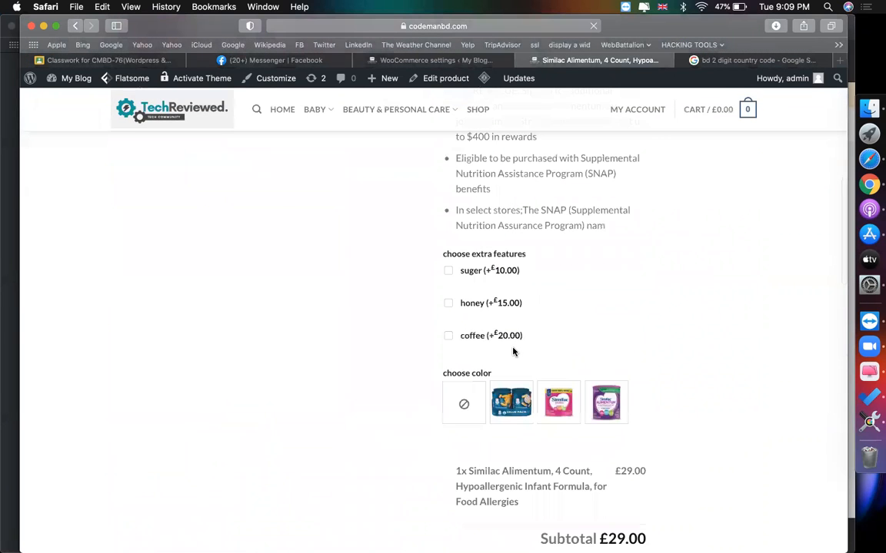
# - Add Similac Alimentum with the £15 honey extra and blue colour, then check out
pyautogui.click(448, 302)
pyautogui.scroll(-1, 605, 380)
pyautogui.scroll(-2, 538, 362)
pyautogui.click(509, 293)
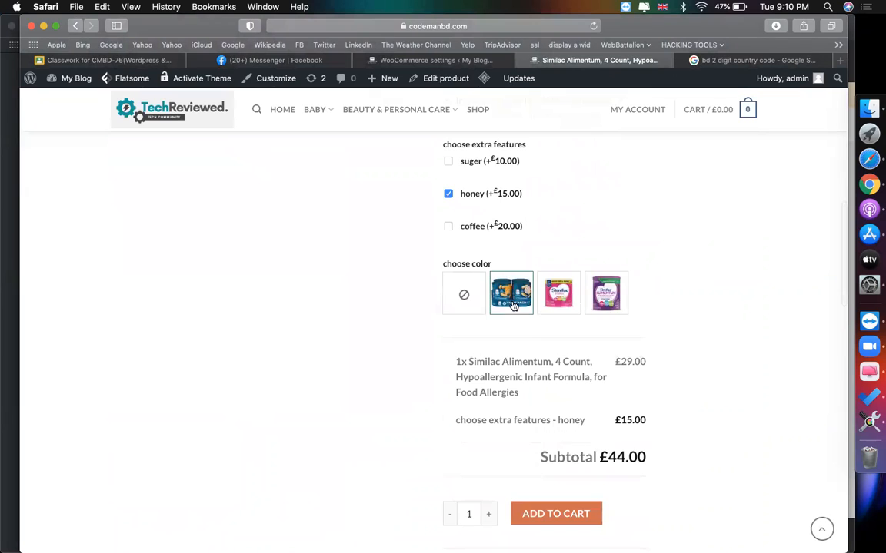
pyautogui.scroll(-5, 554, 358)
pyautogui.click(535, 362)
pyautogui.scroll(4, 451, 281)
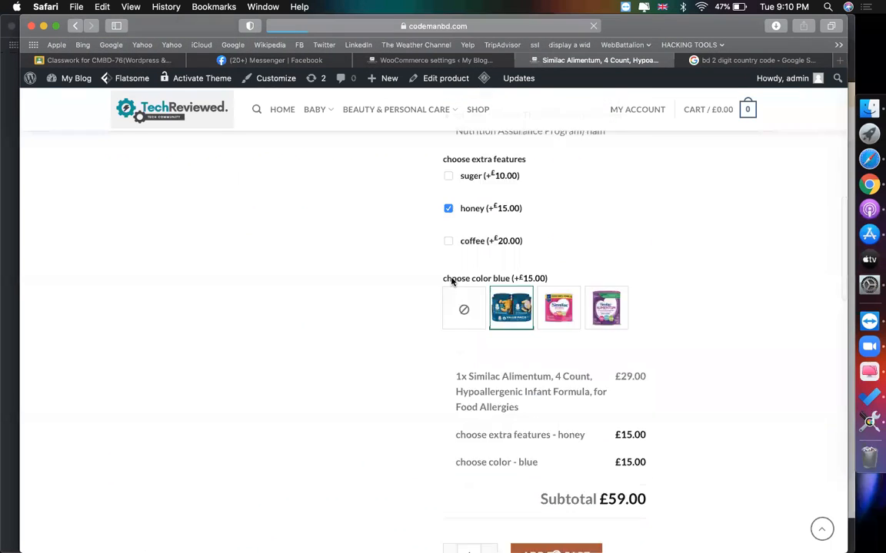
pyautogui.scroll(-2, 451, 282)
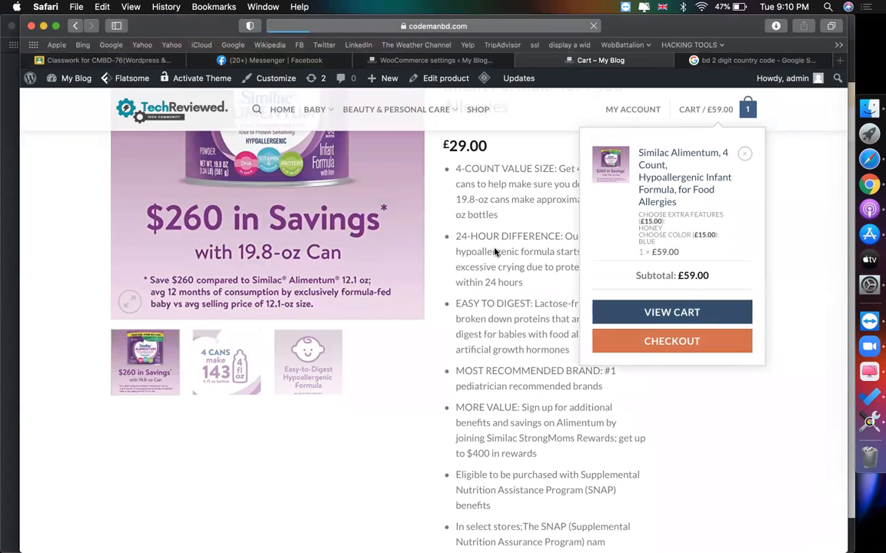
pyautogui.click(600, 339)
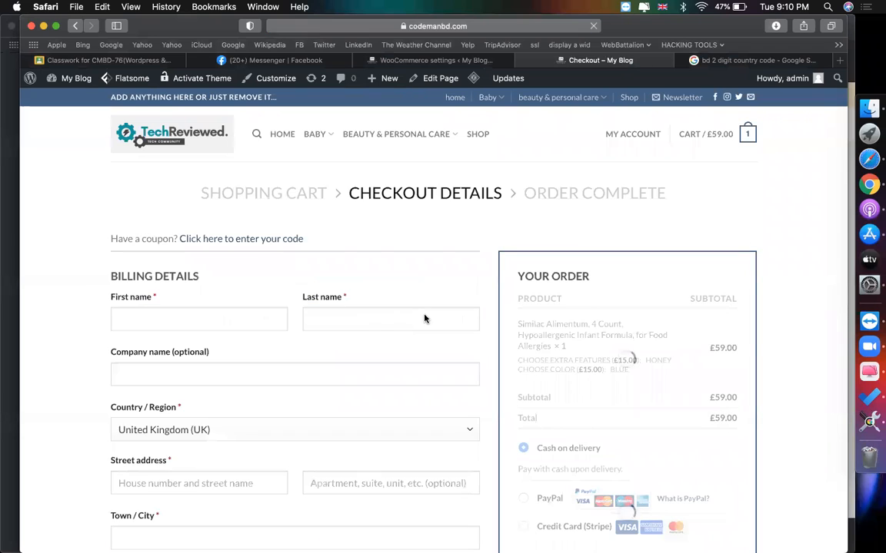
# - Fill in the billing first and last name on the checkout form
pyautogui.click(214, 316)
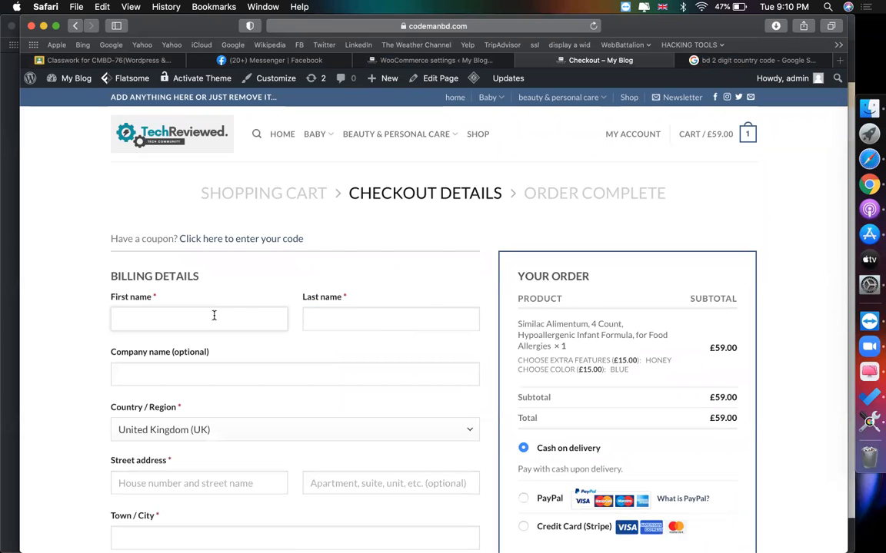
pyautogui.press('Tab')
pyautogui.click(146, 373)
pyautogui.scroll(-2, 217, 361)
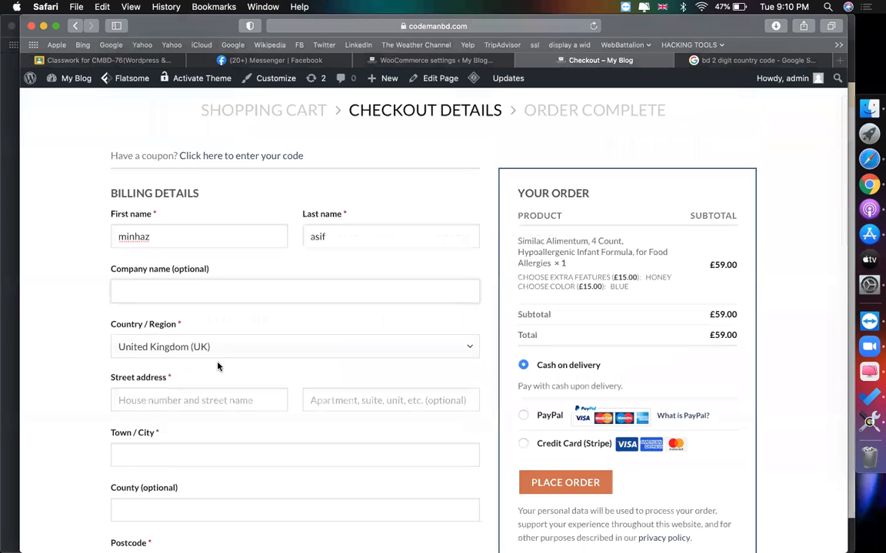
# - Set the billing country to Bangladesh and check the £5.90 tax line
pyautogui.click(214, 349)
pyautogui.write('ban')
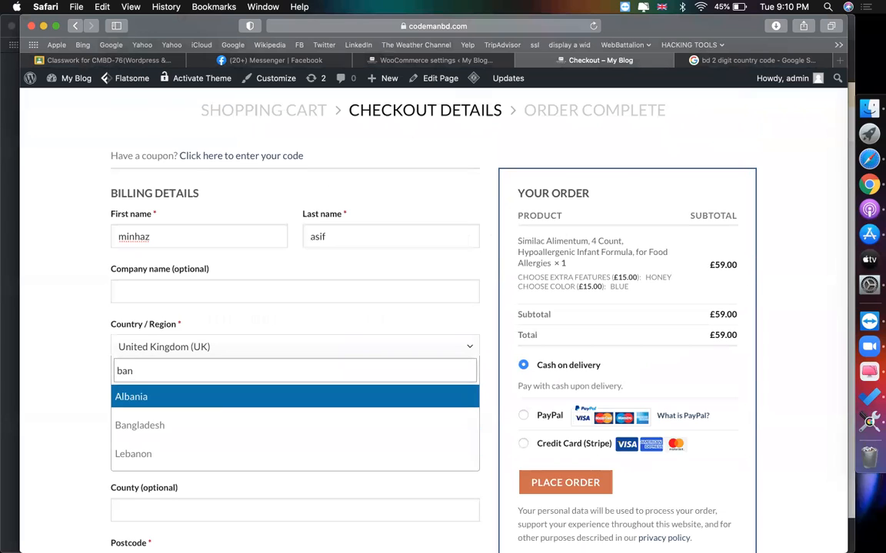
pyautogui.press('Down')
pyautogui.press('Return')
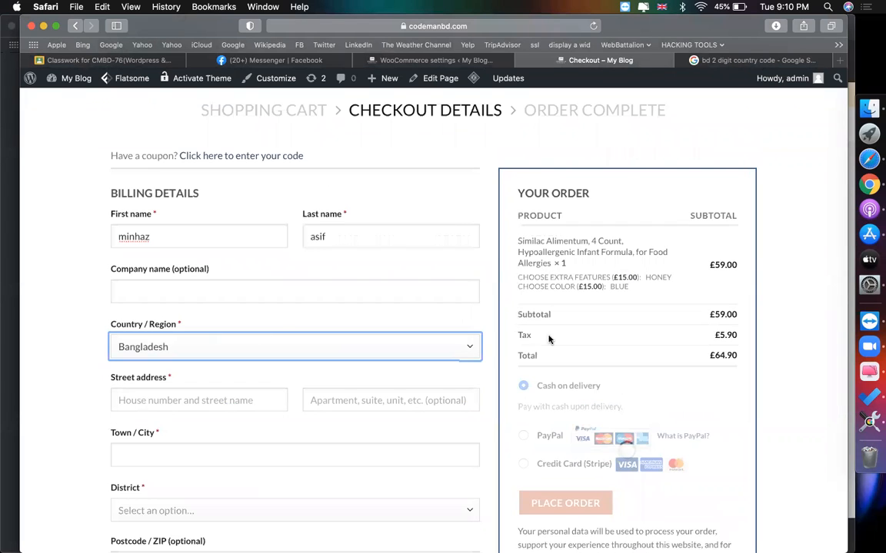
pyautogui.moveTo(717, 335); pyautogui.dragTo(736, 334)
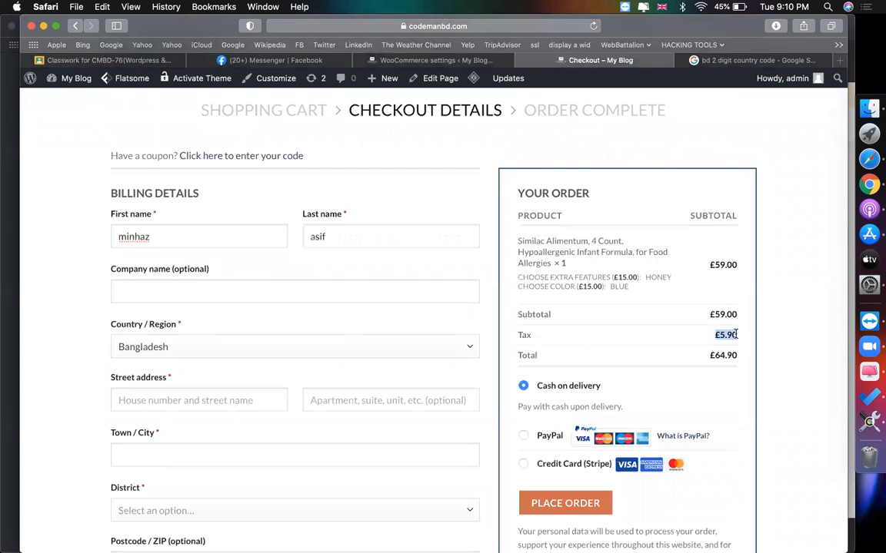
pyautogui.click(527, 335)
# - Switch the billing country to United States (US), giving £2.95 tax and £61.95 total
pyautogui.click(187, 351)
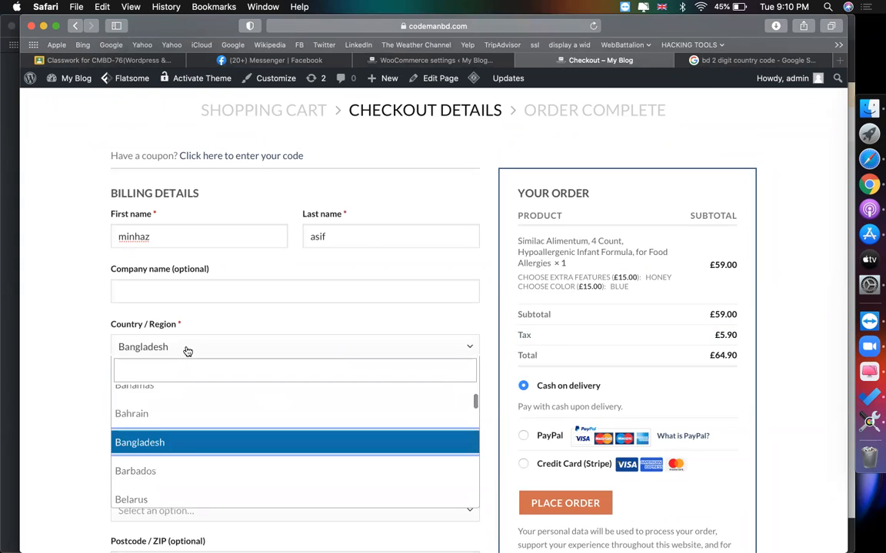
pyautogui.write('uni')
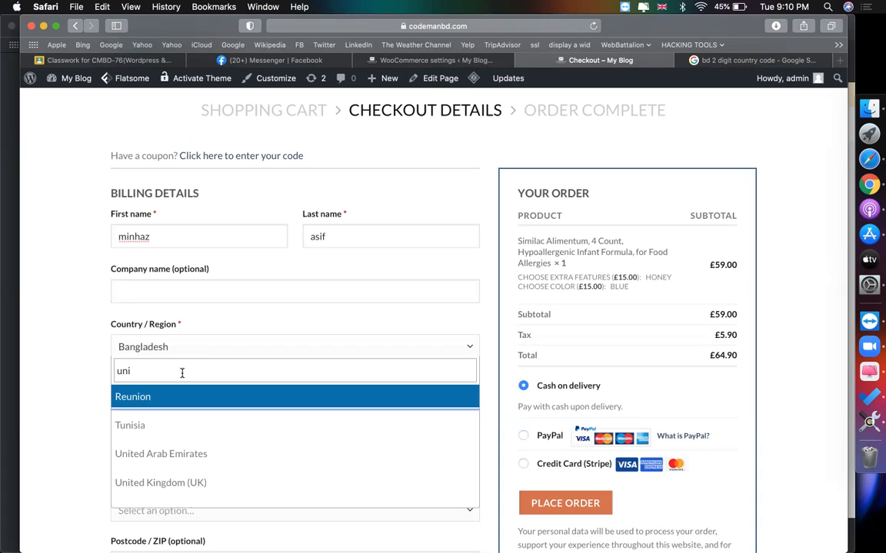
pyautogui.scroll(-3, 182, 377)
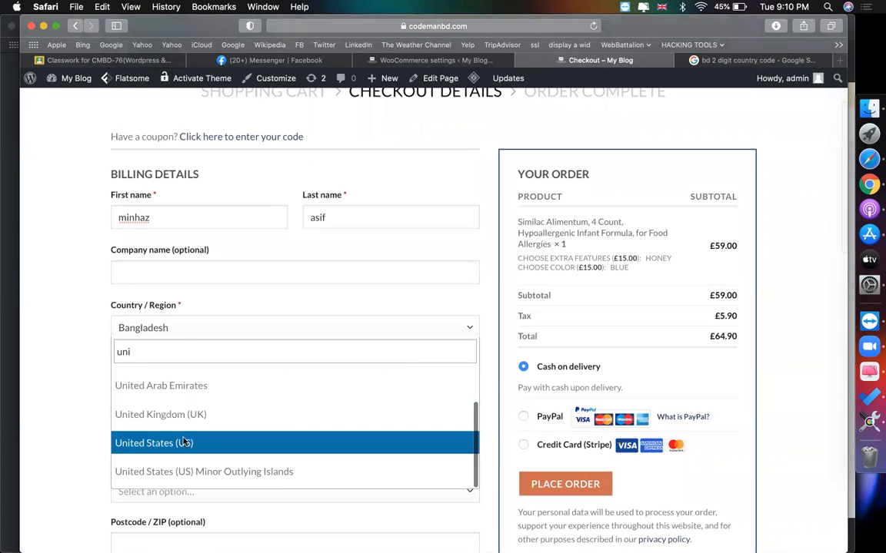
pyautogui.click(184, 443)
pyautogui.moveTo(715, 316); pyautogui.dragTo(736, 318)
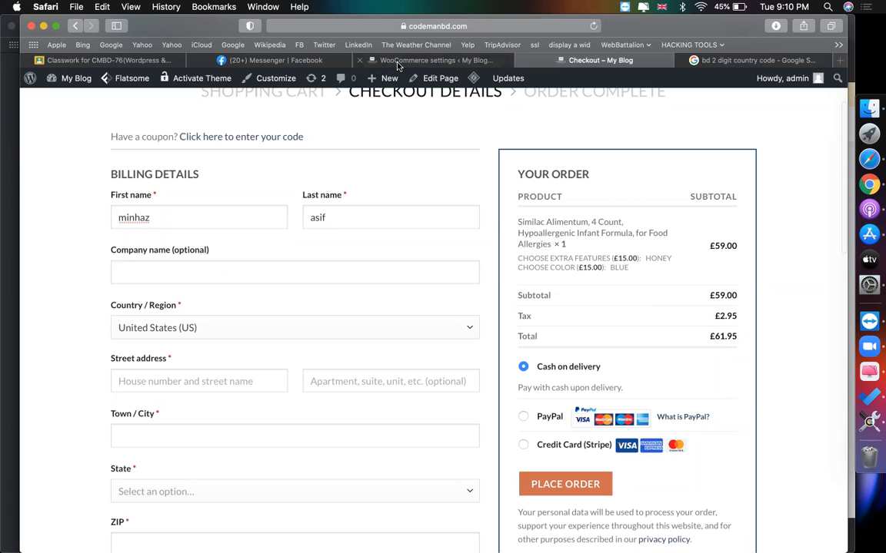
pyautogui.moveTo(397, 66)
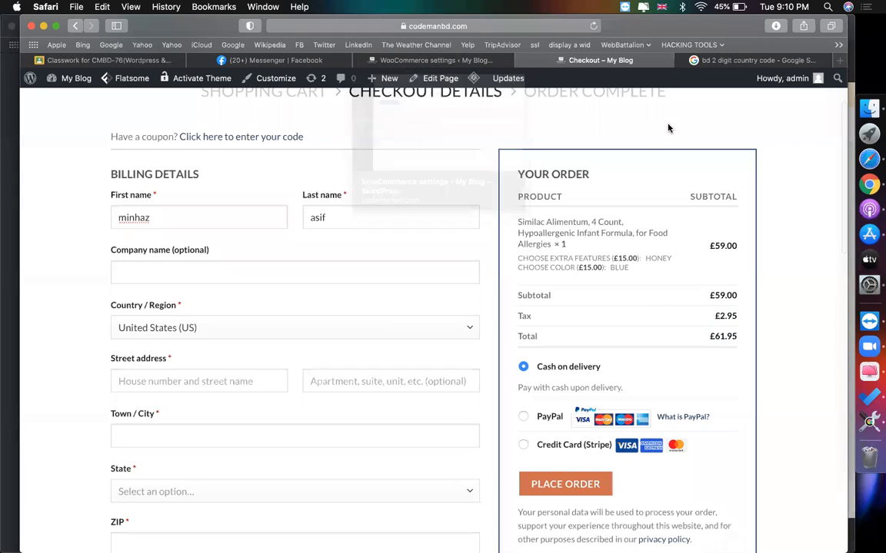
pyautogui.scroll(3, 577, 132)
# - From WooCommerce Settings, go to Shipping and start a new shipping zone
pyautogui.click(438, 61)
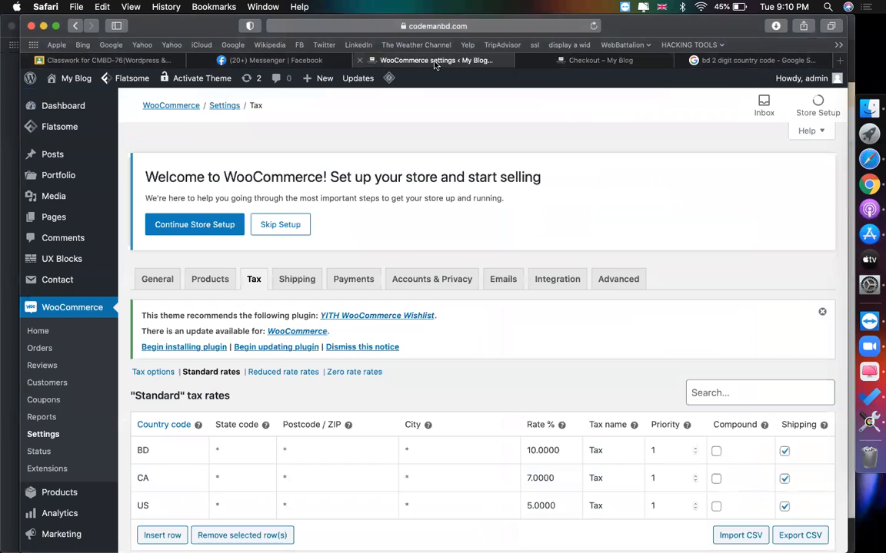
pyautogui.scroll(-2, 376, 219)
pyautogui.scroll(2, 375, 219)
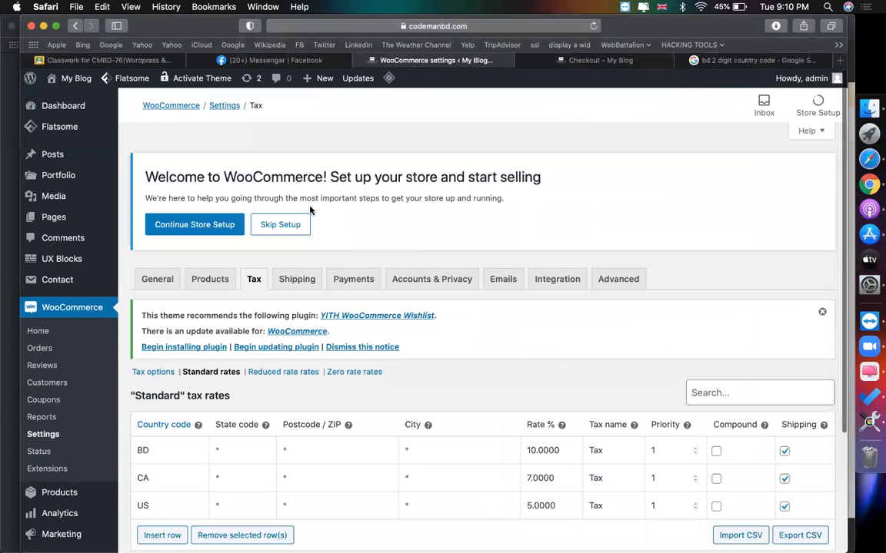
pyautogui.click(297, 281)
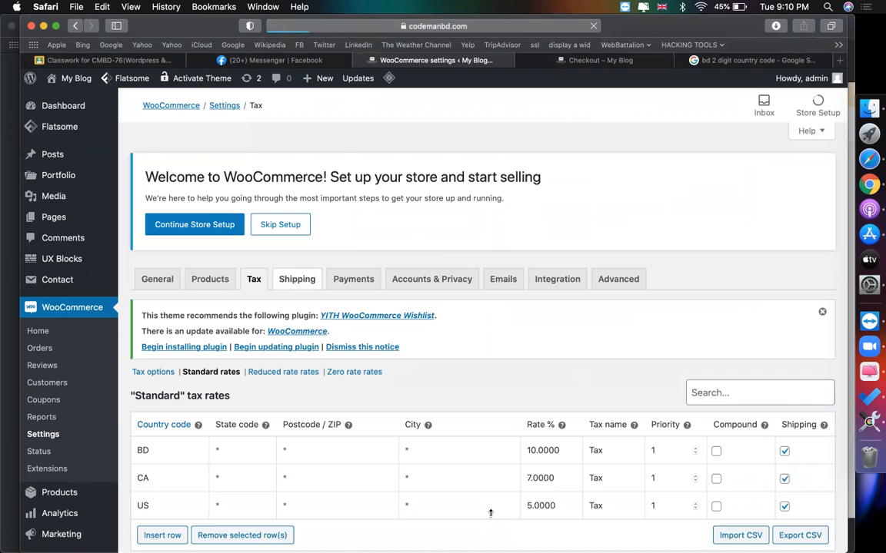
pyautogui.scroll(-3, 633, 321)
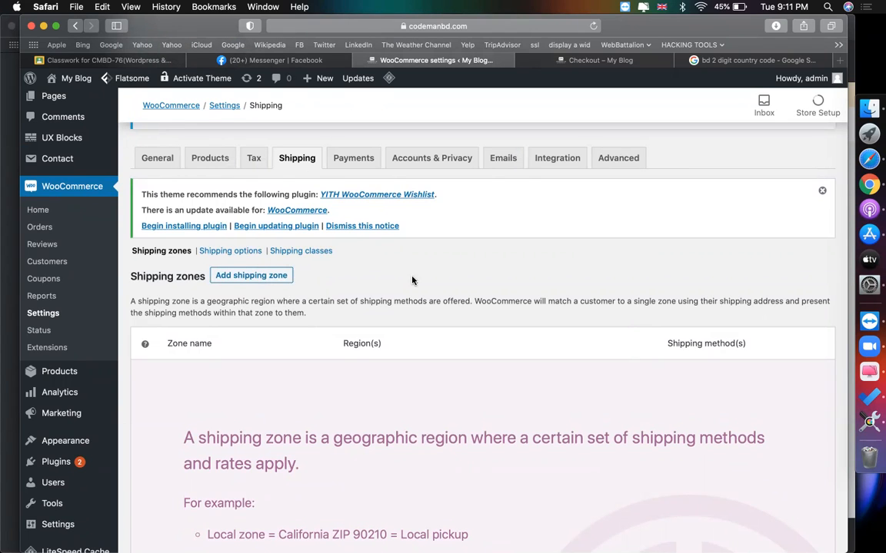
pyautogui.scroll(-1, 412, 280)
pyautogui.click(281, 238)
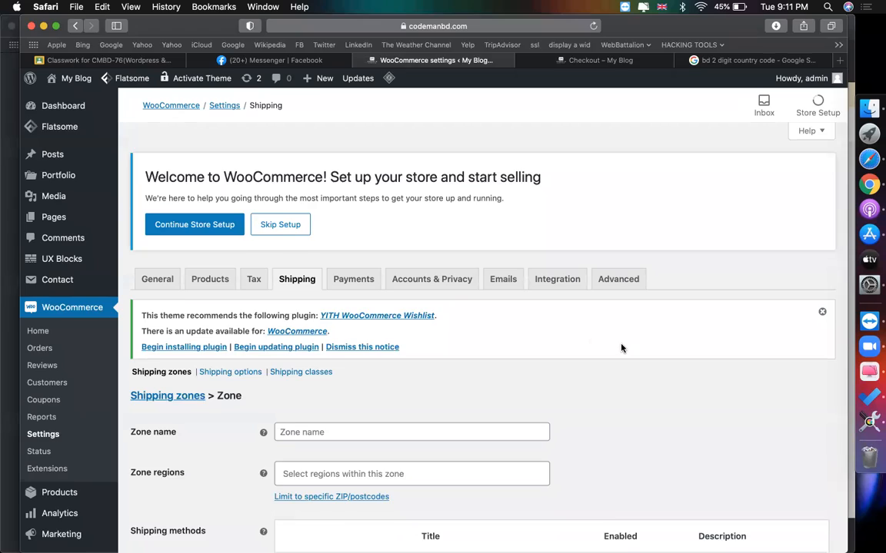
# - Name the new shipping zone 'bd'
pyautogui.scroll(-3, 621, 348)
pyautogui.click(461, 321)
pyautogui.write('bd')
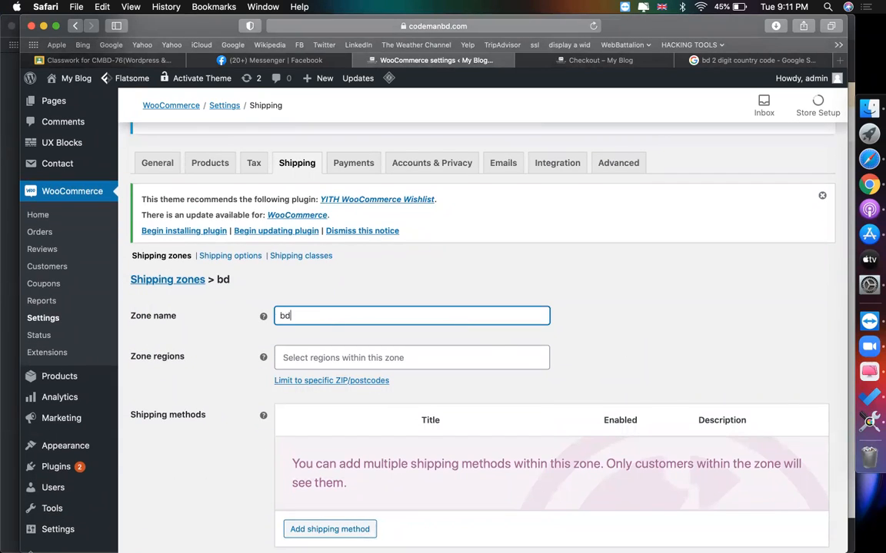
pyautogui.click(613, 289)
pyautogui.scroll(-1, 607, 291)
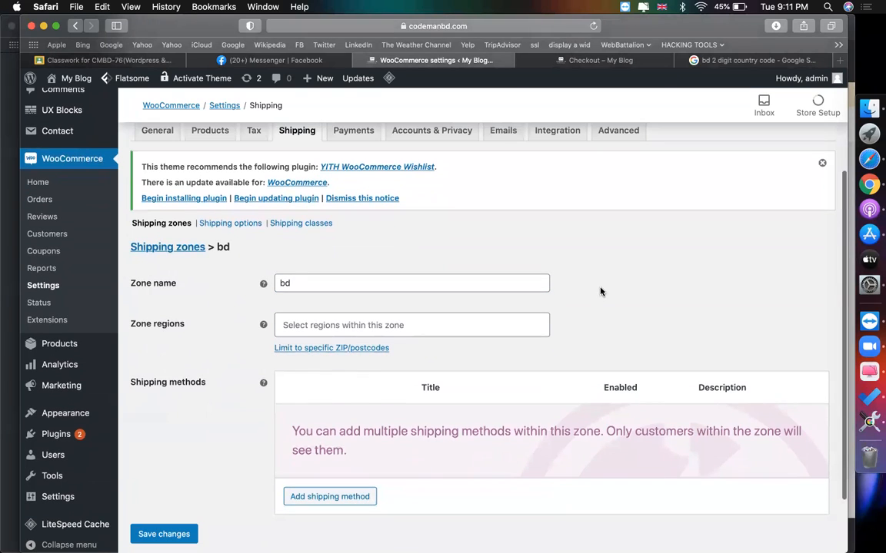
pyautogui.doubleClick(286, 283)
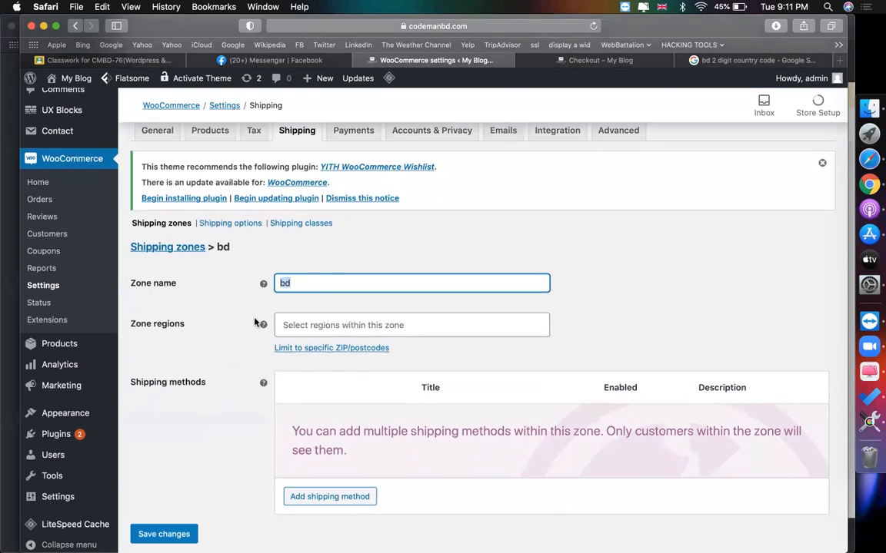
# - Set the zone region to Bangladesh and bring up the shipping method choice
pyautogui.click(306, 326)
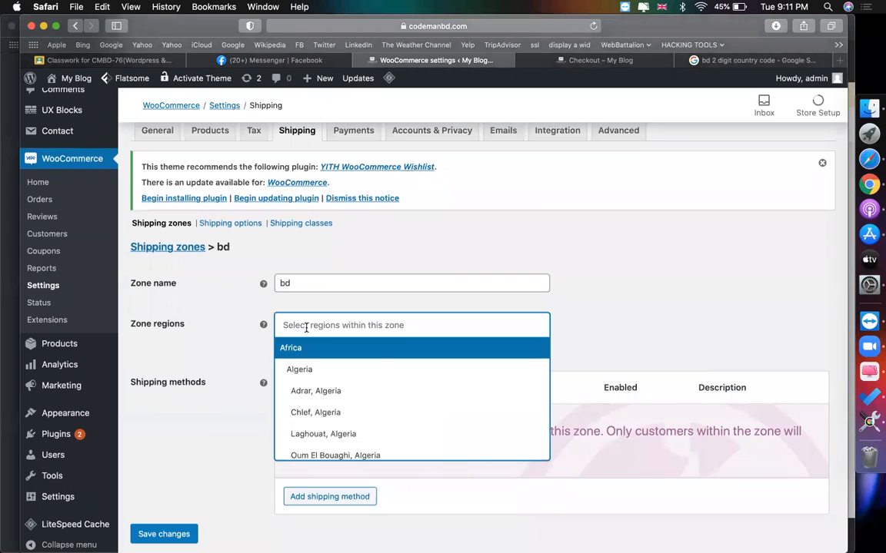
pyautogui.write('ban')
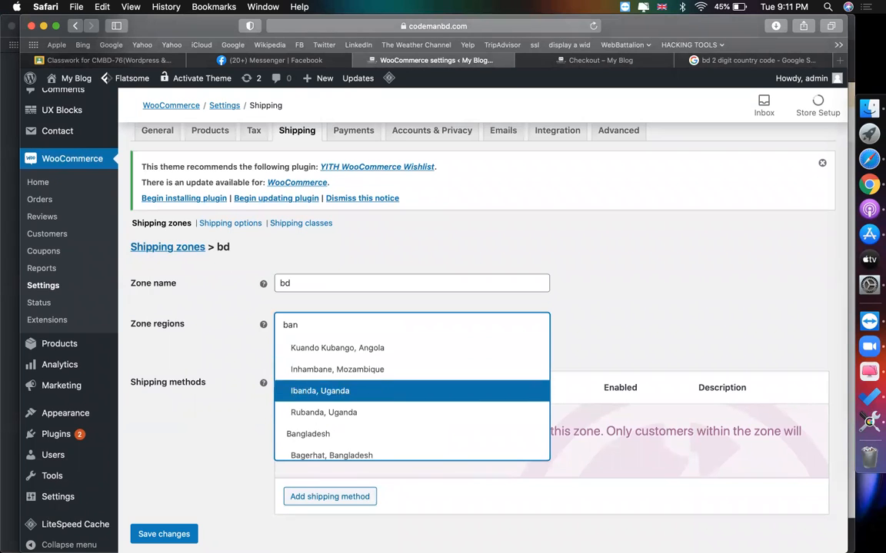
pyautogui.scroll(-1, 384, 429)
pyautogui.scroll(-2, 377, 421)
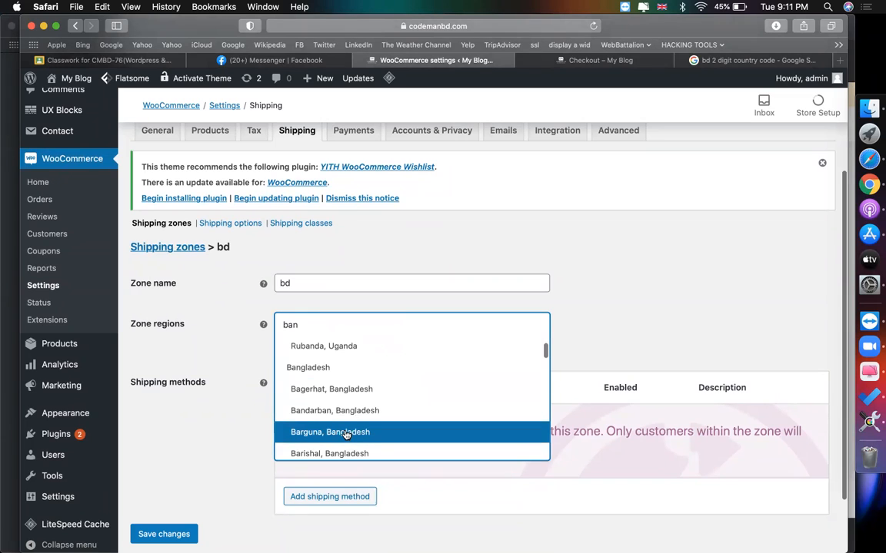
pyautogui.click(325, 369)
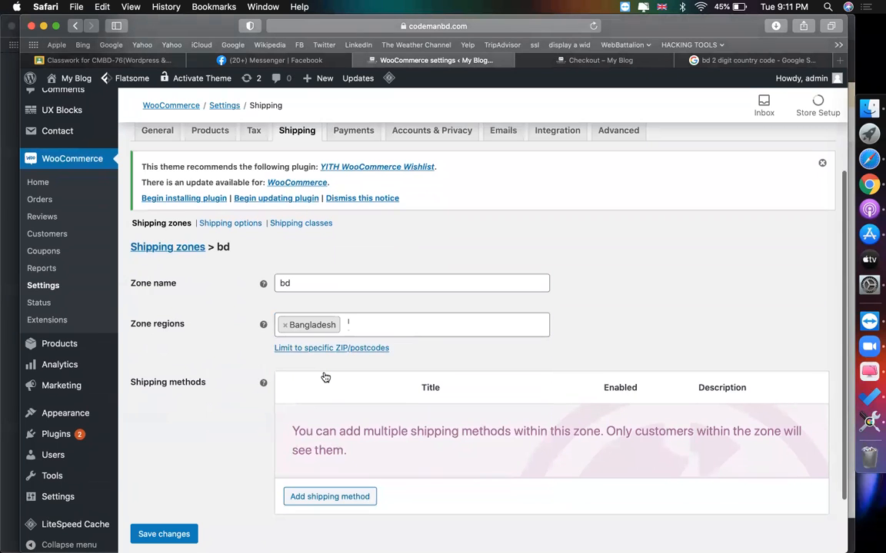
pyautogui.scroll(-2, 322, 415)
pyautogui.click(320, 459)
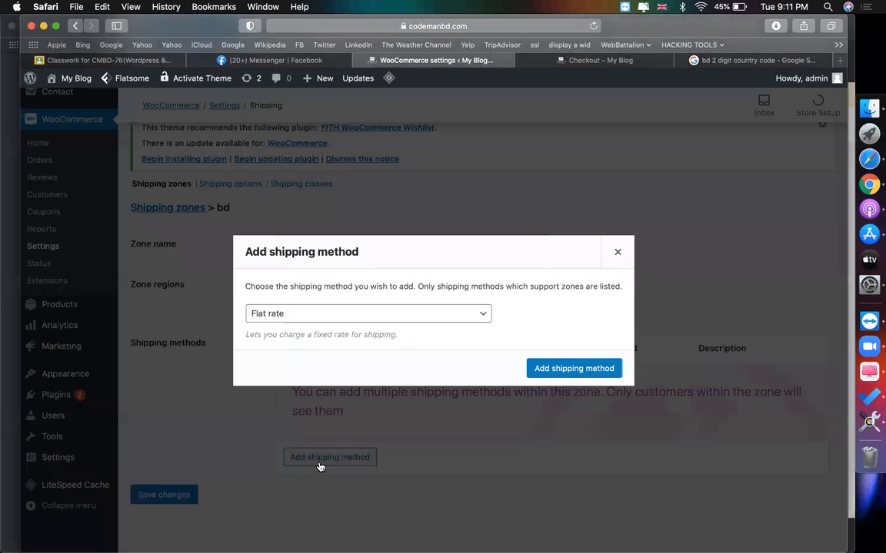
# - Add Flat rate as the bd zone's shipping method and open its settings
pyautogui.click(297, 314)
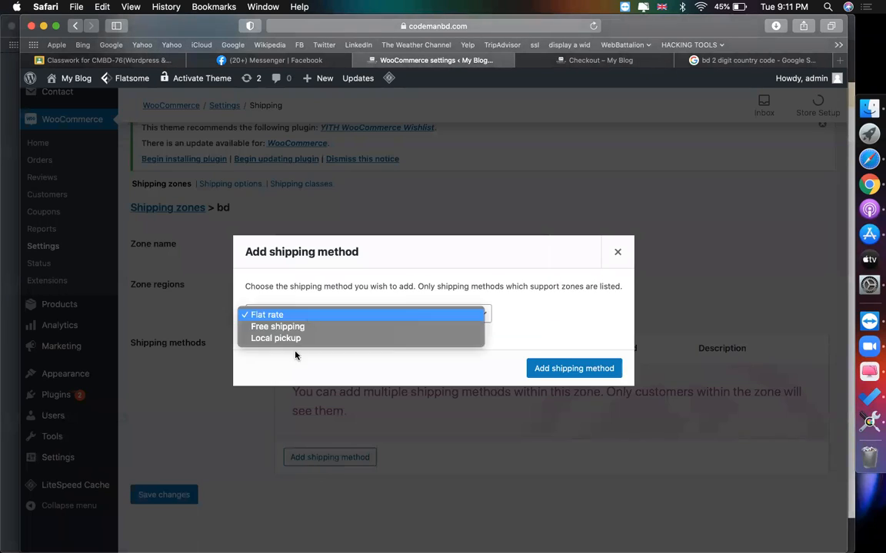
pyautogui.click(279, 313)
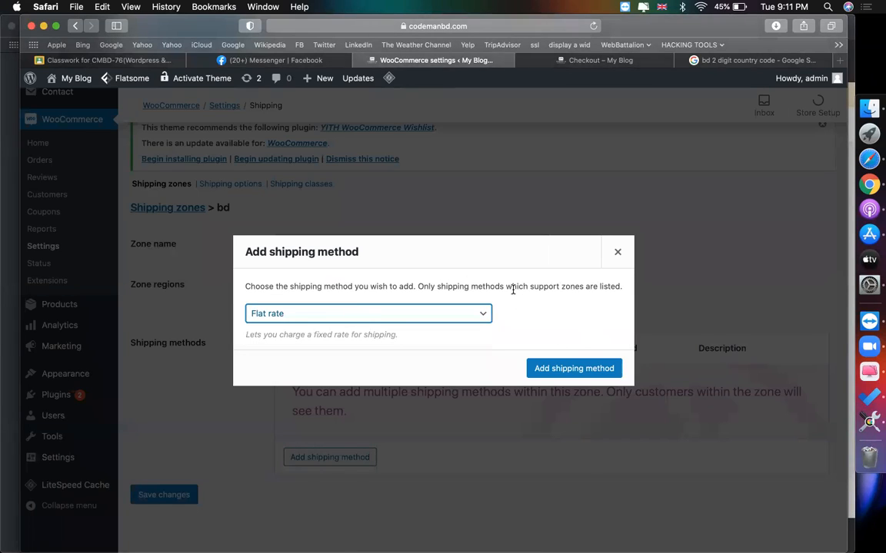
pyautogui.click(572, 368)
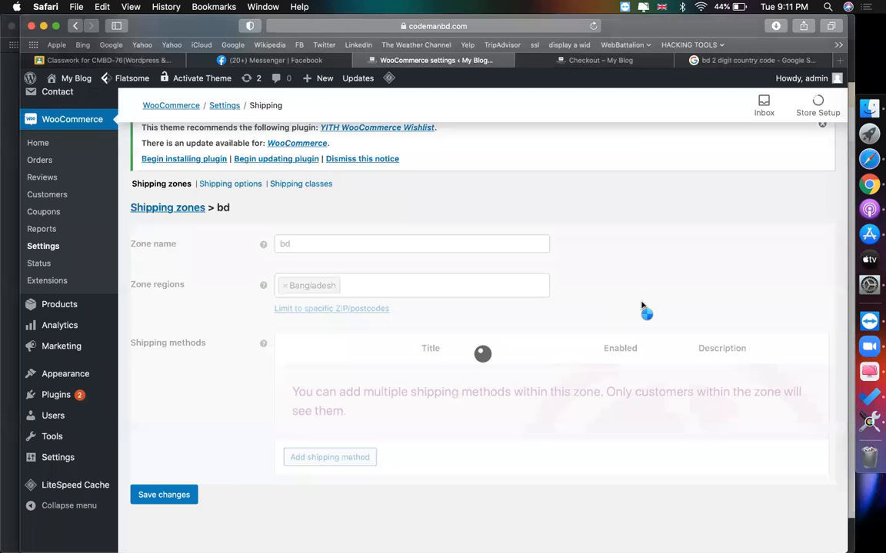
pyautogui.scroll(-1, 642, 305)
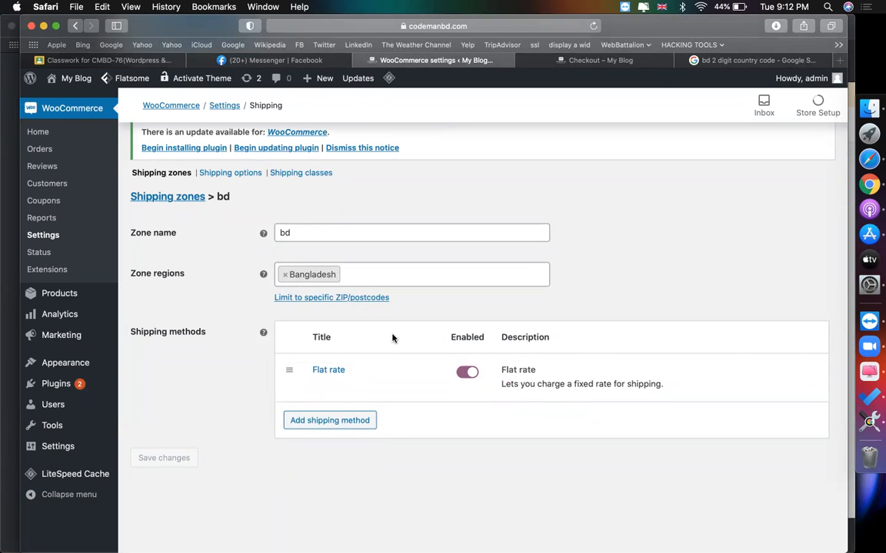
pyautogui.click(317, 385)
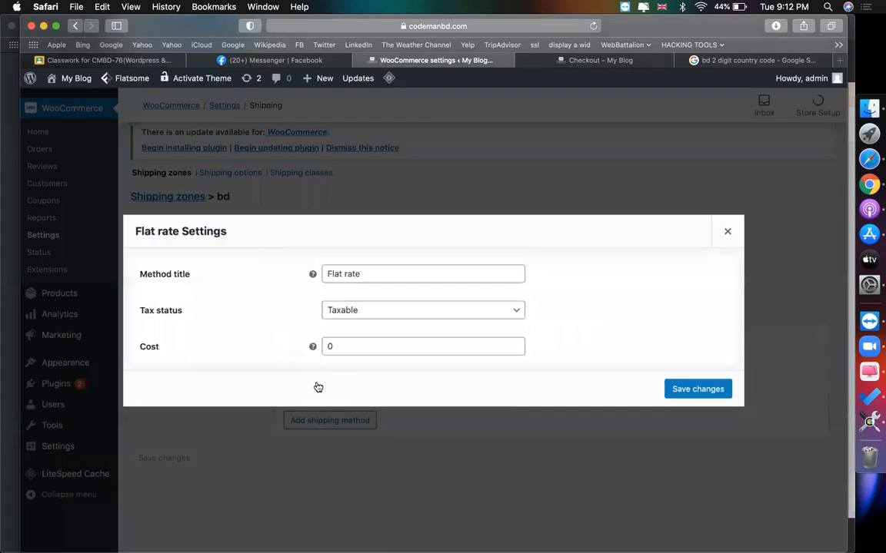
# - Change the Flat rate cost from 0 to 10 and save the changes
pyautogui.click(390, 339)
pyautogui.press('BackSpace')
pyautogui.write('10')
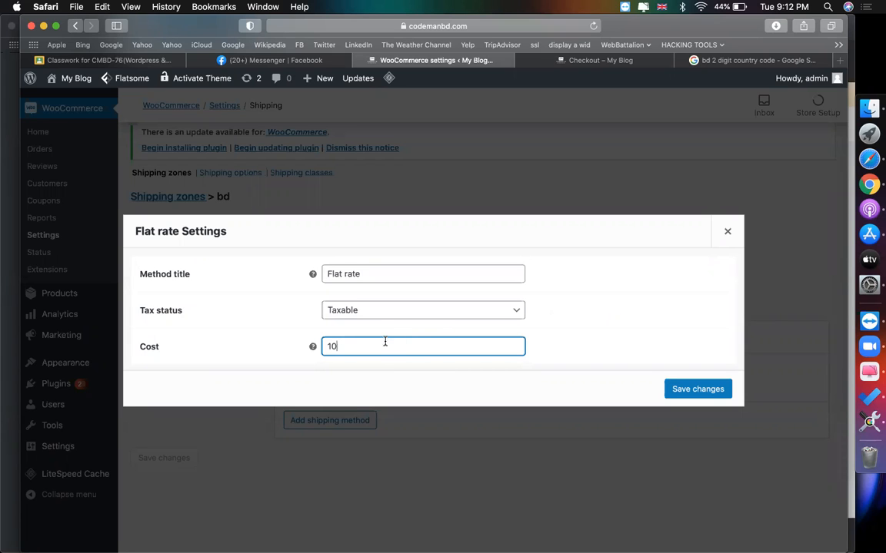
pyautogui.click(704, 395)
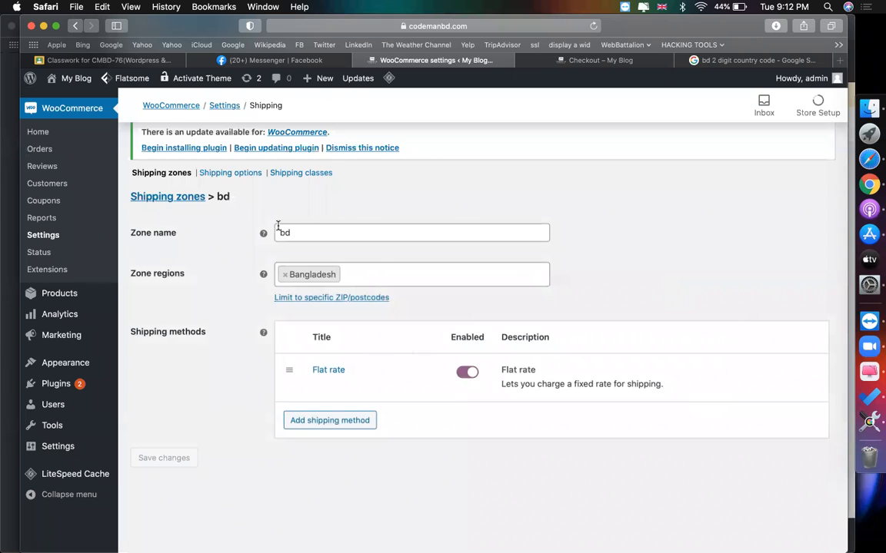
# - Leave the bd zone page and view the Shipping zones table listing bd for Bangladesh
pyautogui.scroll(1, 246, 254)
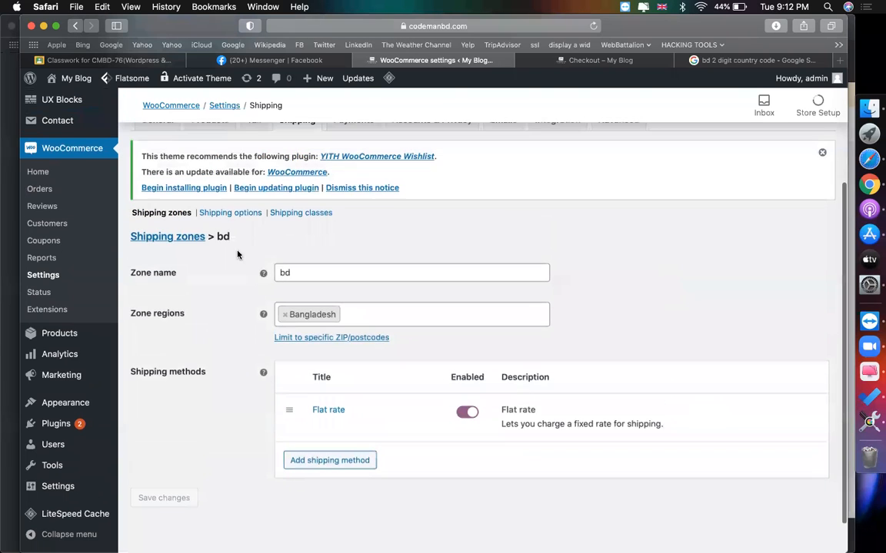
pyautogui.click(178, 214)
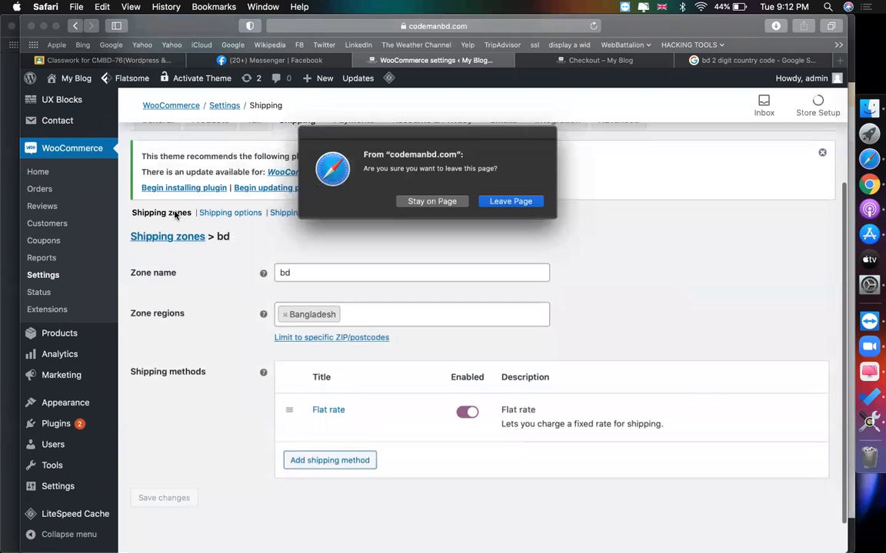
pyautogui.click(432, 201)
pyautogui.scroll(-1, 336, 342)
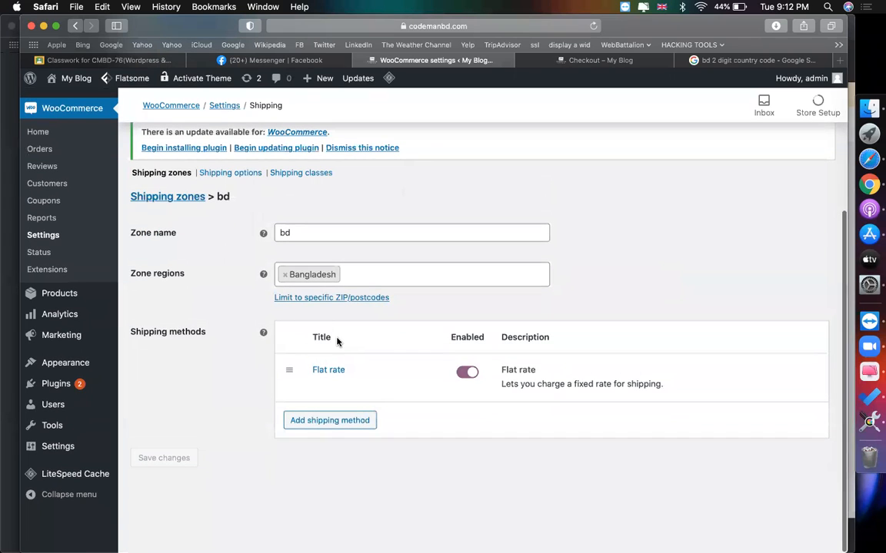
pyautogui.click(344, 420)
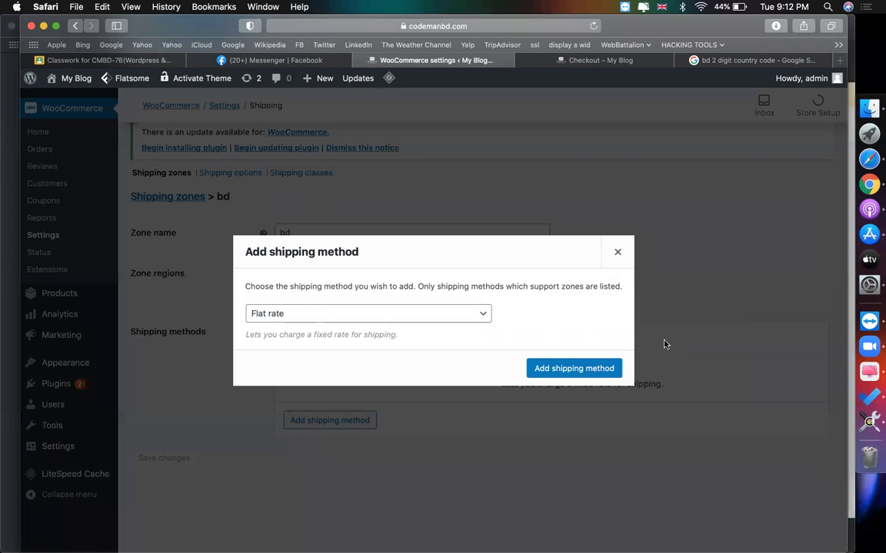
pyautogui.click(617, 252)
pyautogui.scroll(3, 652, 255)
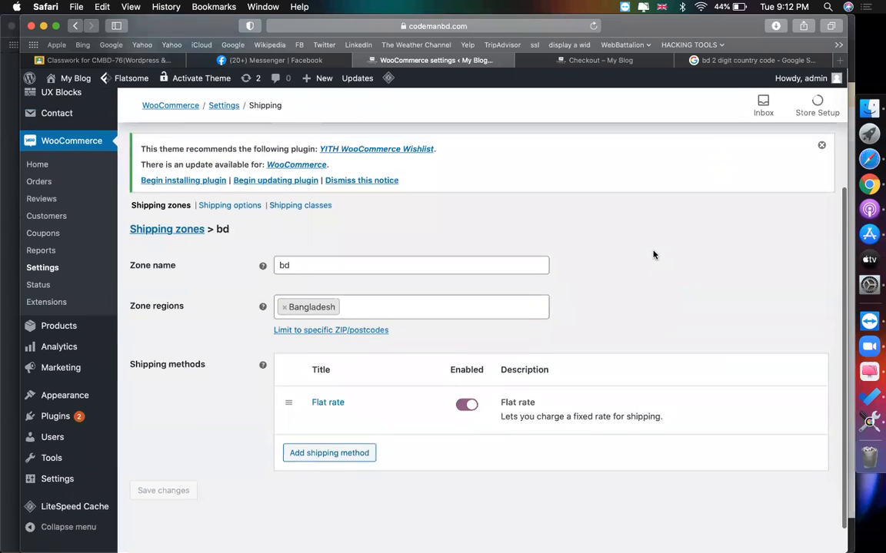
pyautogui.click(181, 234)
pyautogui.click(507, 203)
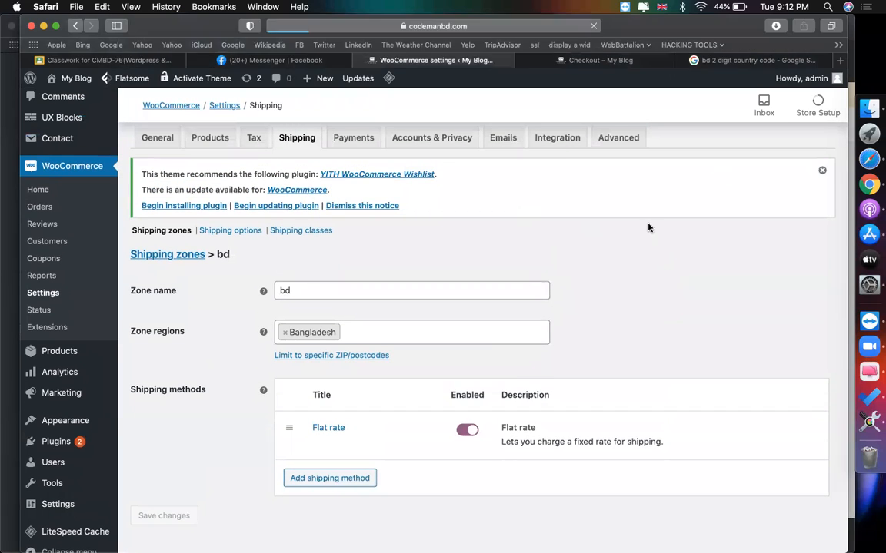
pyautogui.scroll(-3, 238, 330)
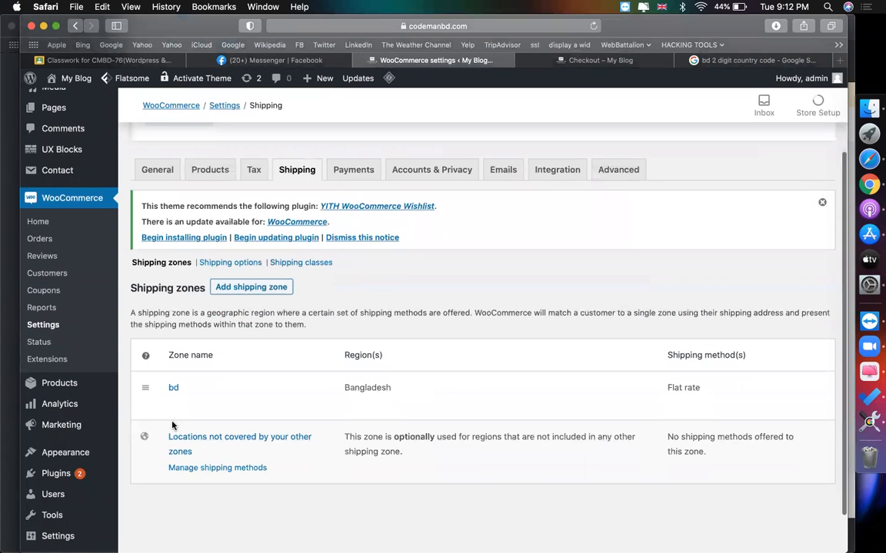
pyautogui.scroll(-1, 221, 415)
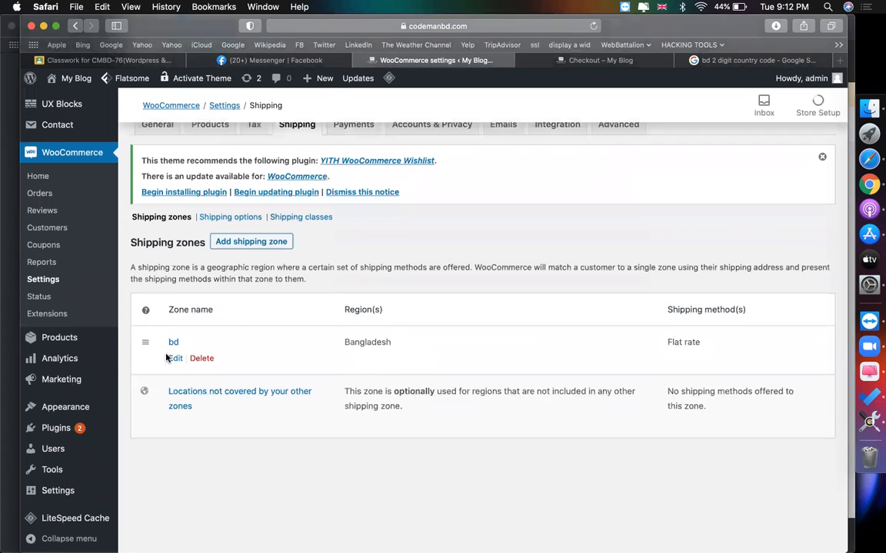
# - Create a new zone named 'usa' covering United States (US)
pyautogui.click(259, 244)
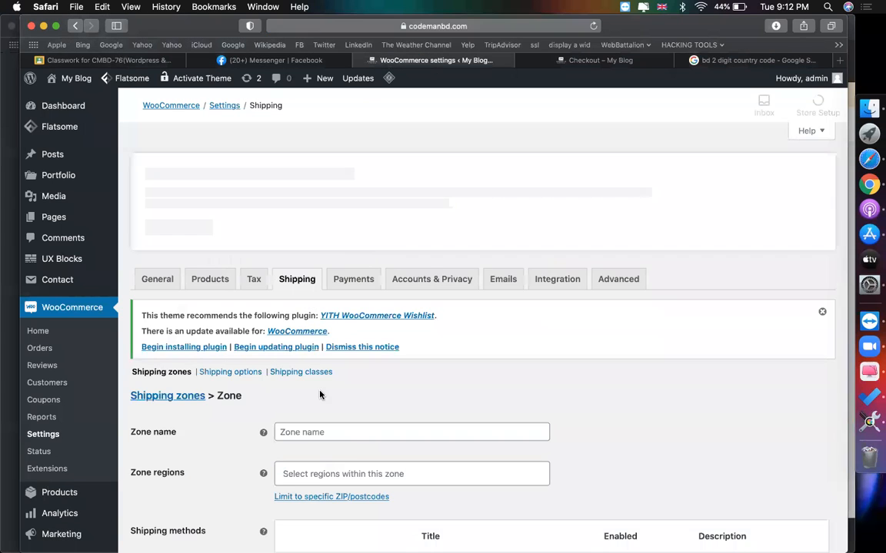
pyautogui.scroll(-2, 315, 385)
pyautogui.click(292, 338)
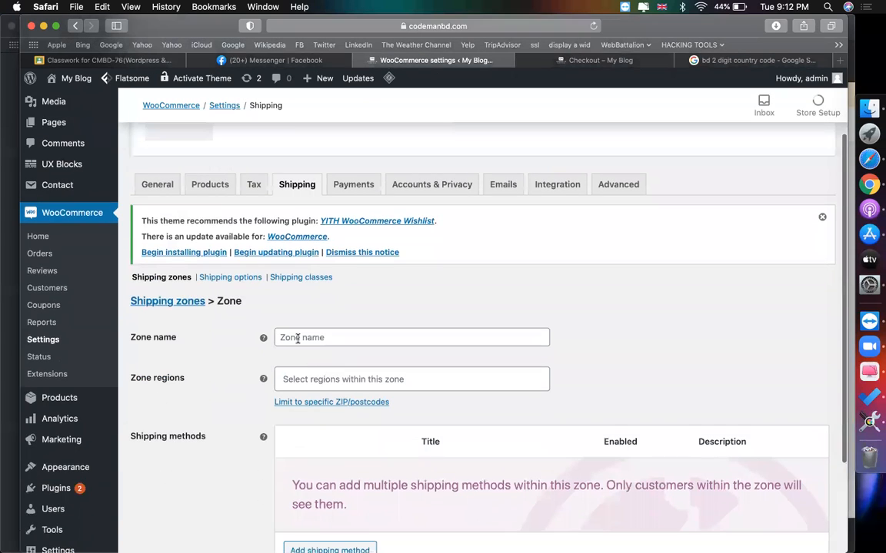
pyautogui.write('usa')
pyautogui.scroll(-1, 578, 418)
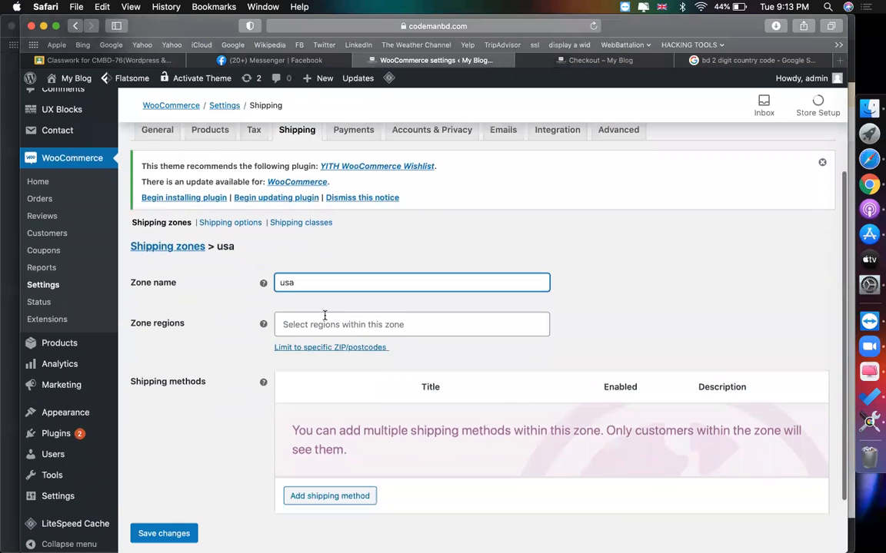
pyautogui.click(325, 318)
pyautogui.write('uni')
pyautogui.scroll(-1, 394, 387)
pyautogui.scroll(-3, 359, 431)
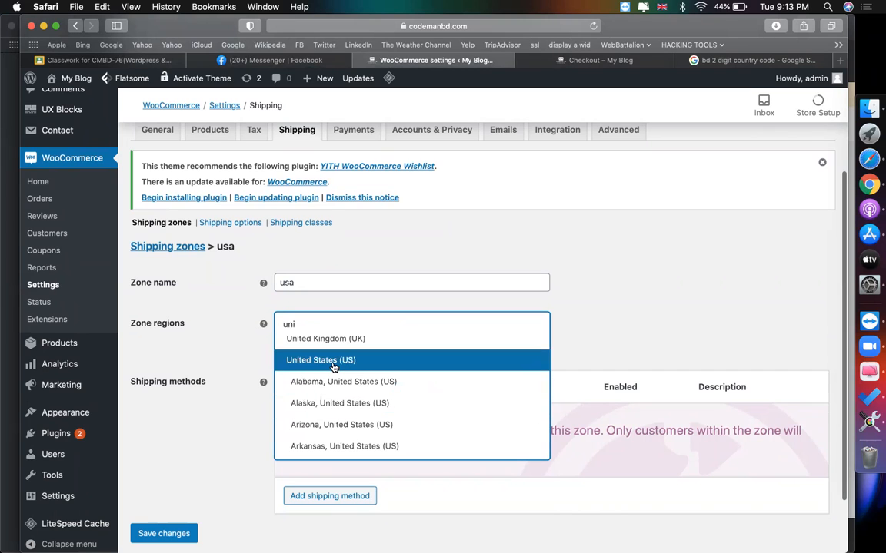
pyautogui.click(334, 366)
# - Add a Flat rate method to the usa zone with cost 15 and save it
pyautogui.scroll(-2, 342, 399)
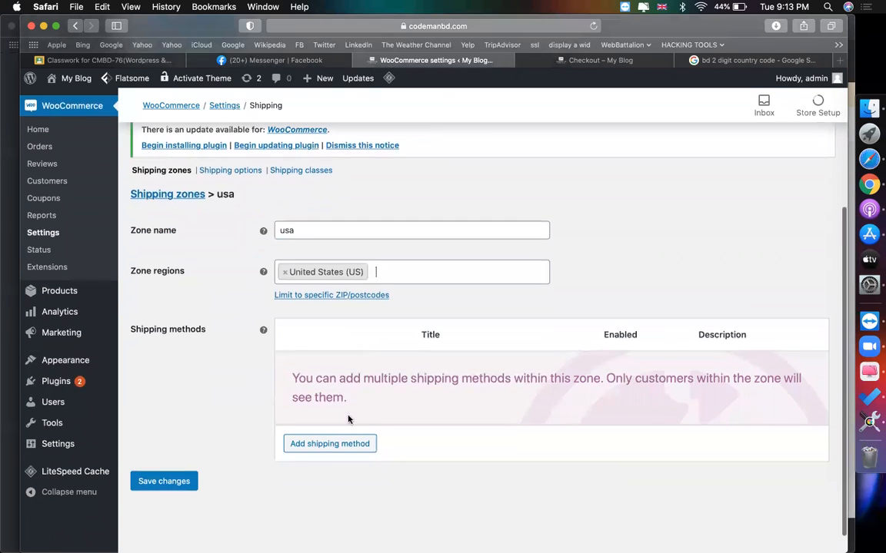
pyautogui.click(328, 445)
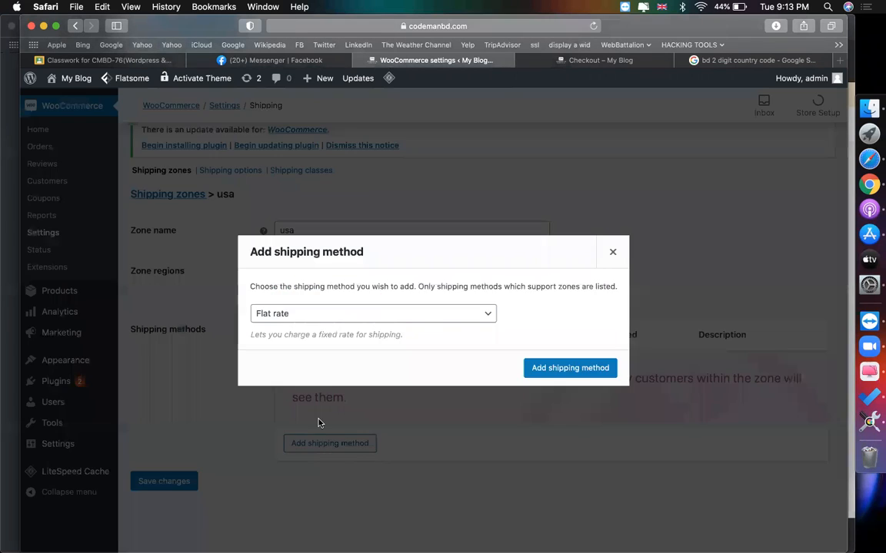
pyautogui.click(551, 367)
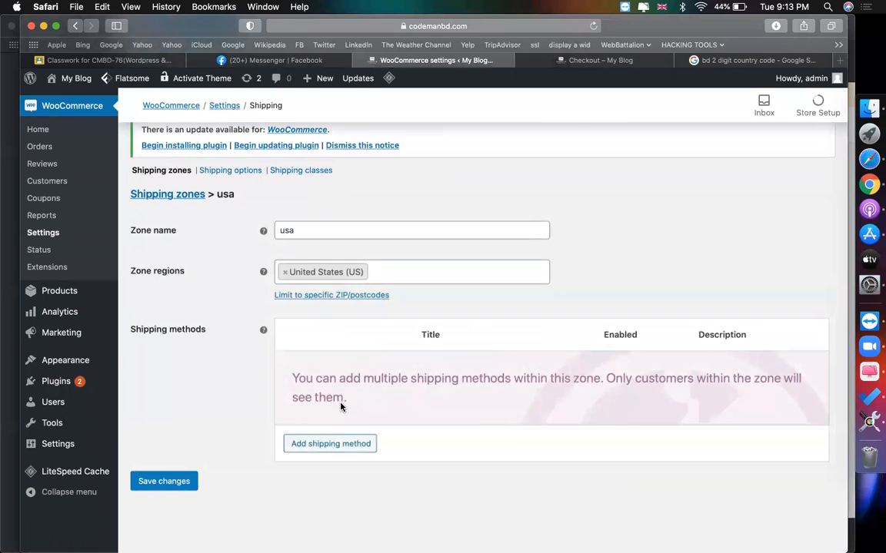
pyautogui.click(317, 385)
pyautogui.click(363, 346)
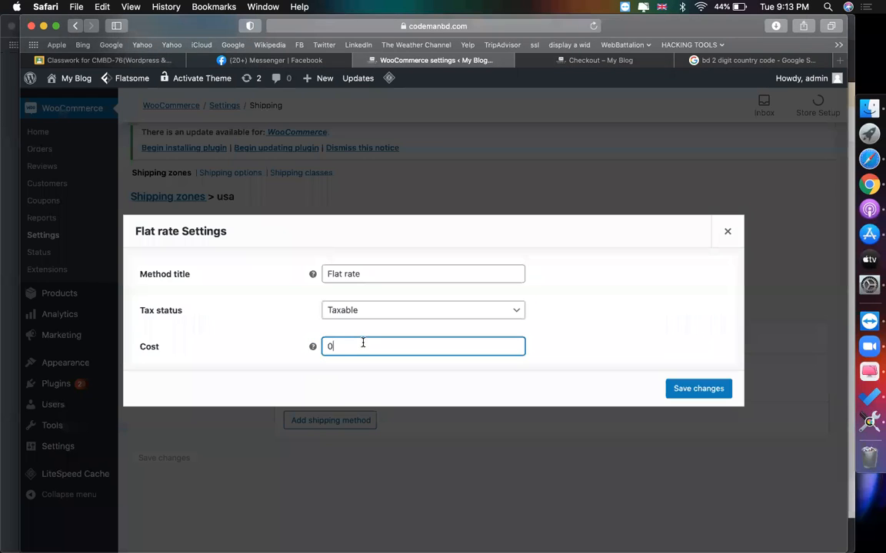
pyautogui.write('15')
pyautogui.click(683, 388)
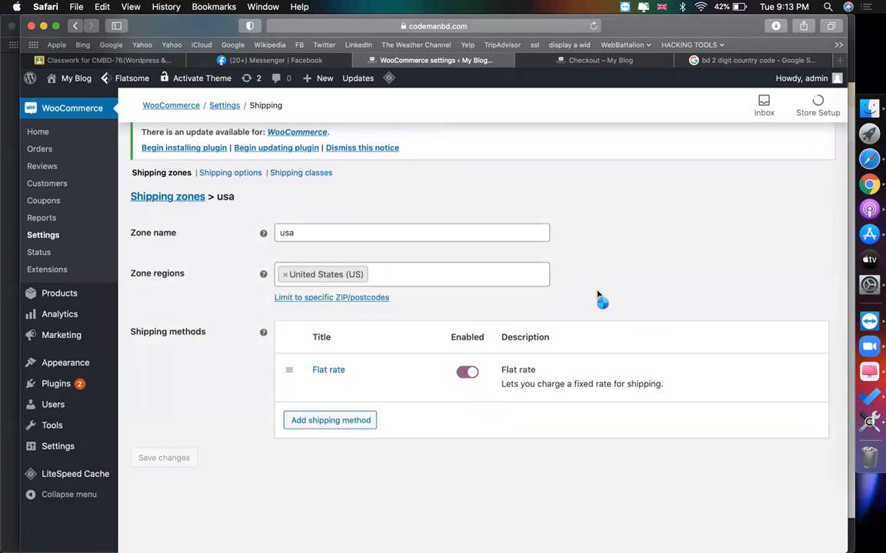
# - Return to the Shipping zones list and start another new zone
pyautogui.scroll(3, 304, 332)
pyautogui.click(167, 300)
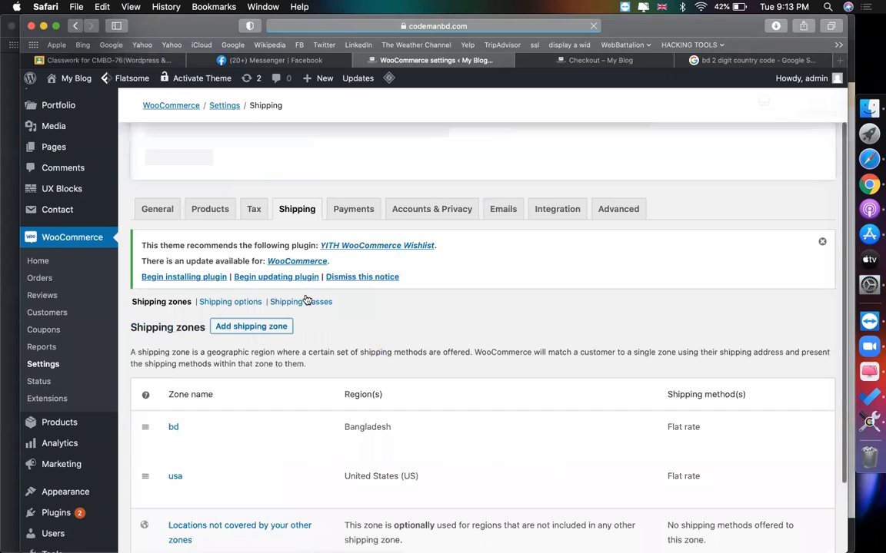
pyautogui.scroll(-2, 306, 300)
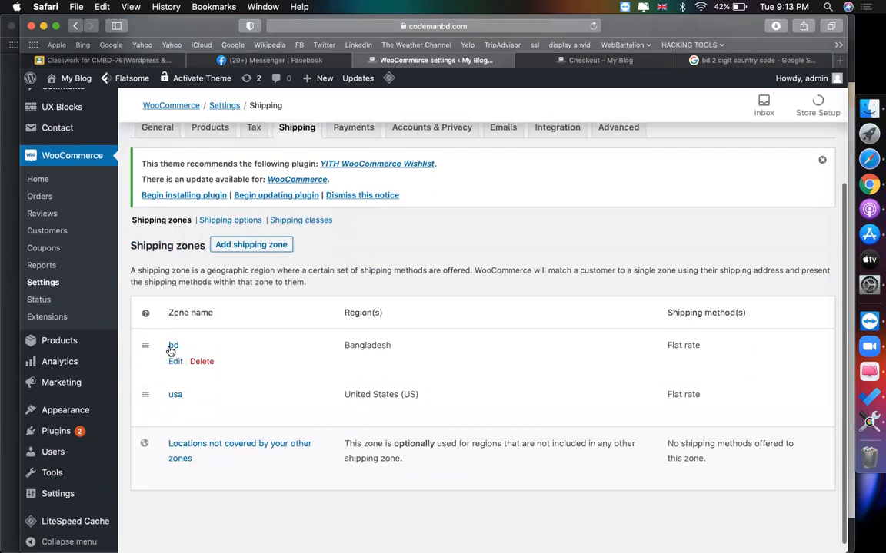
pyautogui.scroll(1, 335, 260)
pyautogui.click(266, 256)
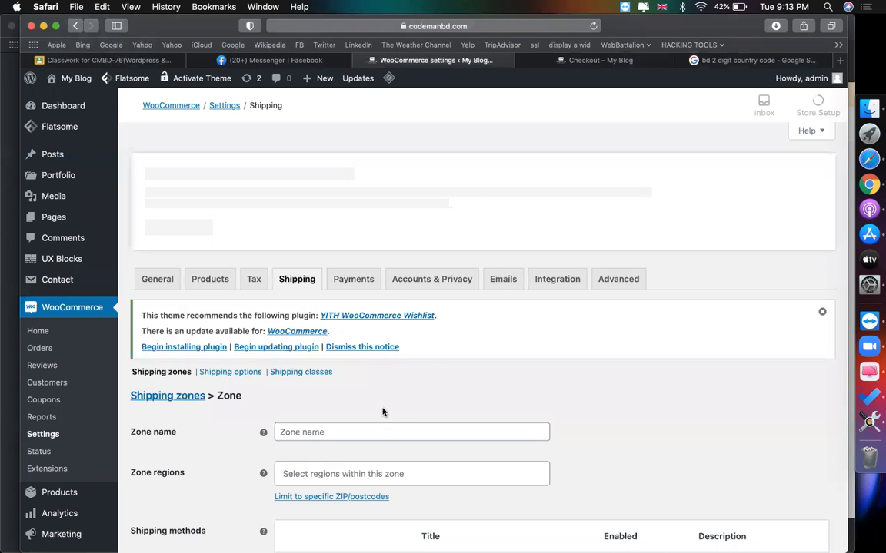
# - Name the new zone 'canada' and set its region to Canada
pyautogui.click(378, 430)
pyautogui.write('canada')
pyautogui.scroll(-1, 378, 428)
pyautogui.scroll(-1, 395, 405)
pyautogui.click(396, 405)
pyautogui.write('cana')
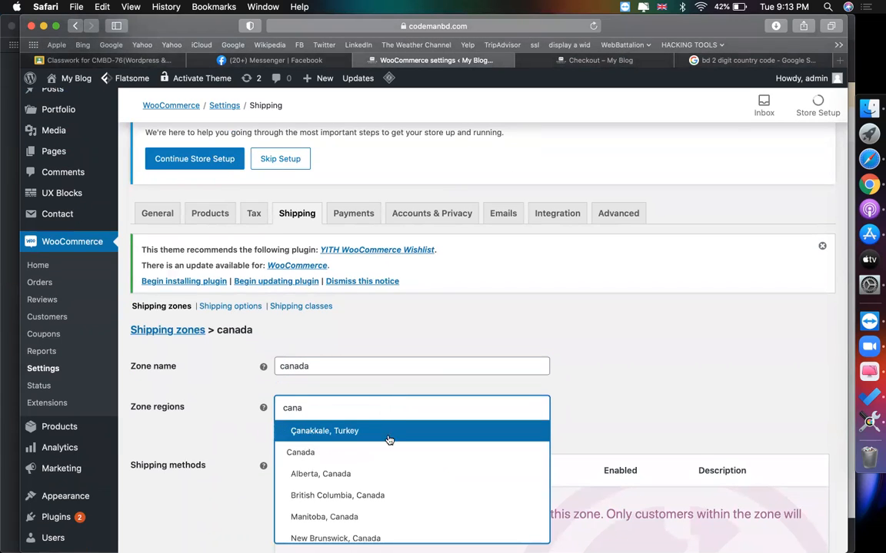
pyautogui.click(361, 451)
# - Add a Flat rate method to the canada zone, then delete it unchanged
pyautogui.scroll(-3, 461, 384)
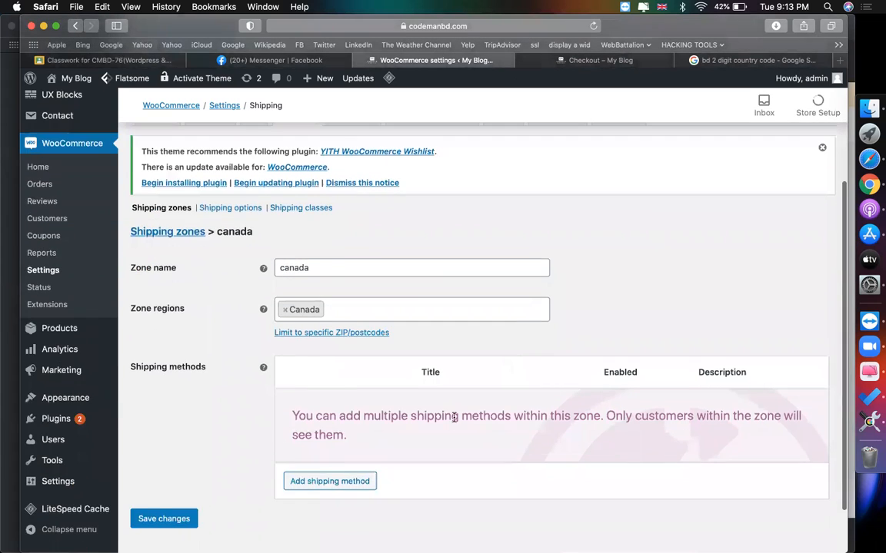
pyautogui.click(350, 481)
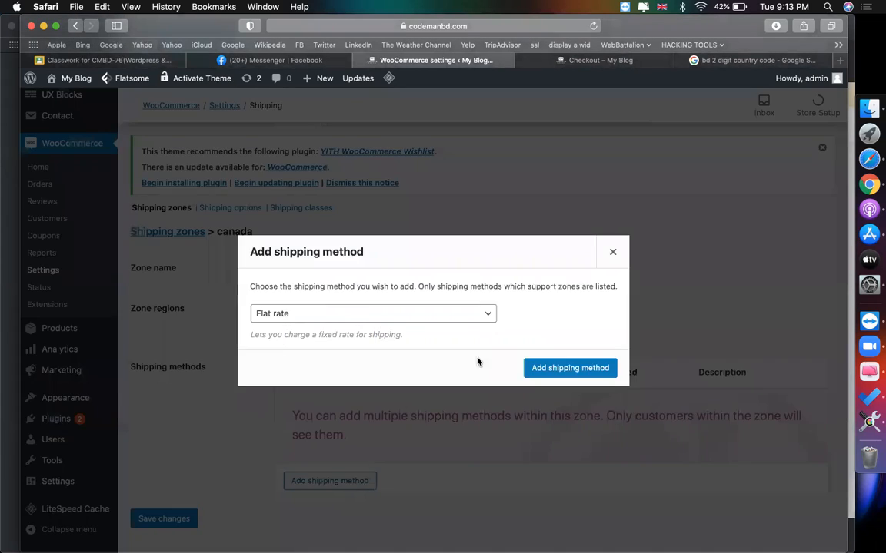
pyautogui.click(588, 367)
pyautogui.scroll(-1, 555, 365)
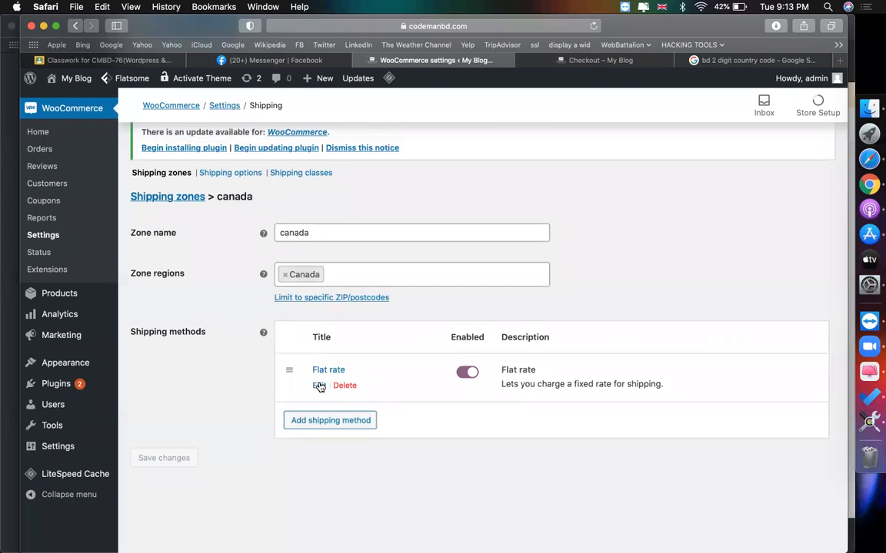
pyautogui.click(319, 384)
pyautogui.click(357, 280)
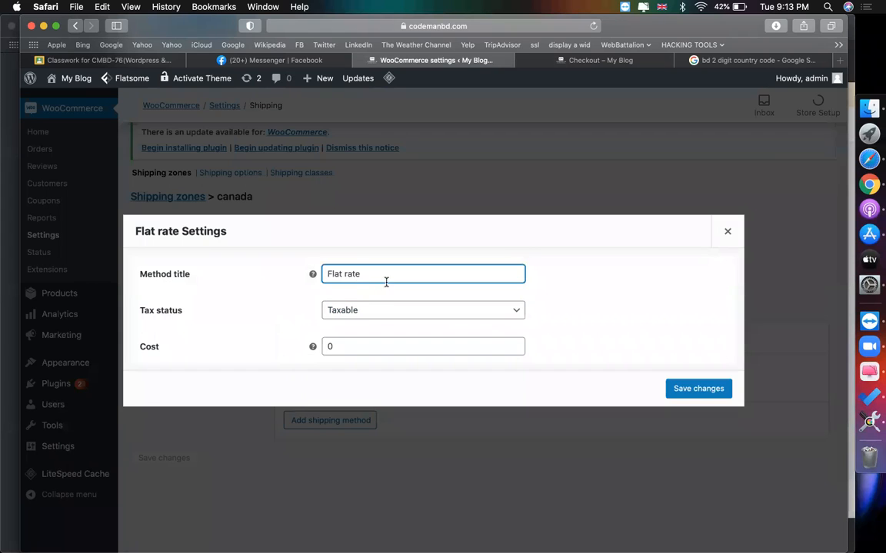
pyautogui.click(725, 235)
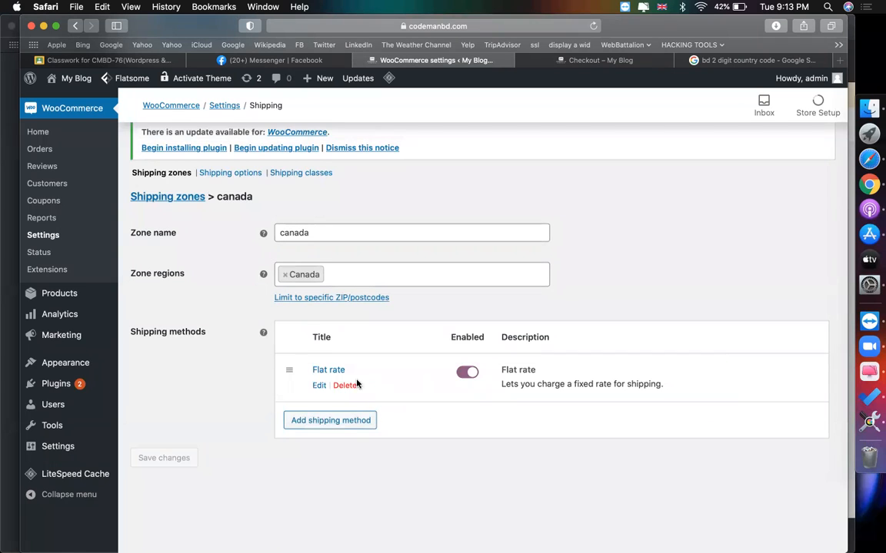
pyautogui.click(346, 385)
# - Add Free shipping as the canada zone's shipping method
pyautogui.click(329, 445)
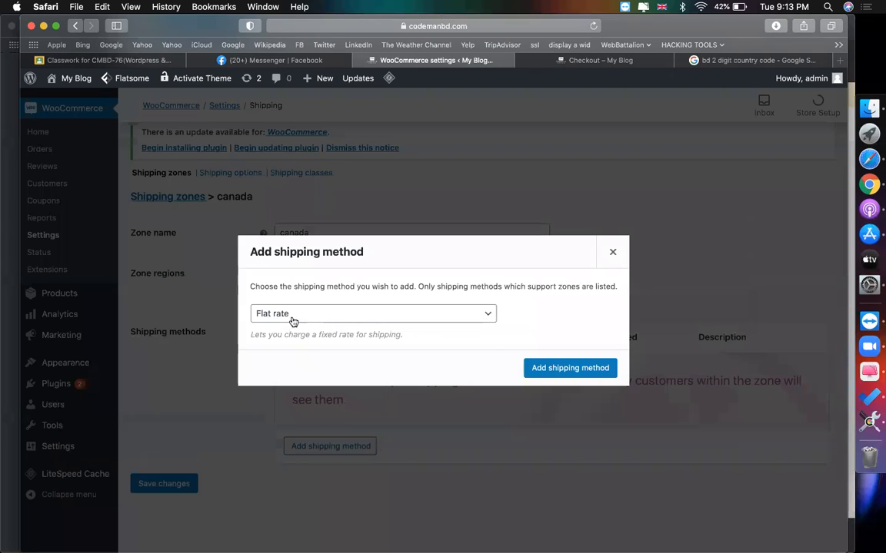
pyautogui.click(293, 315)
pyautogui.click(281, 326)
pyautogui.click(565, 372)
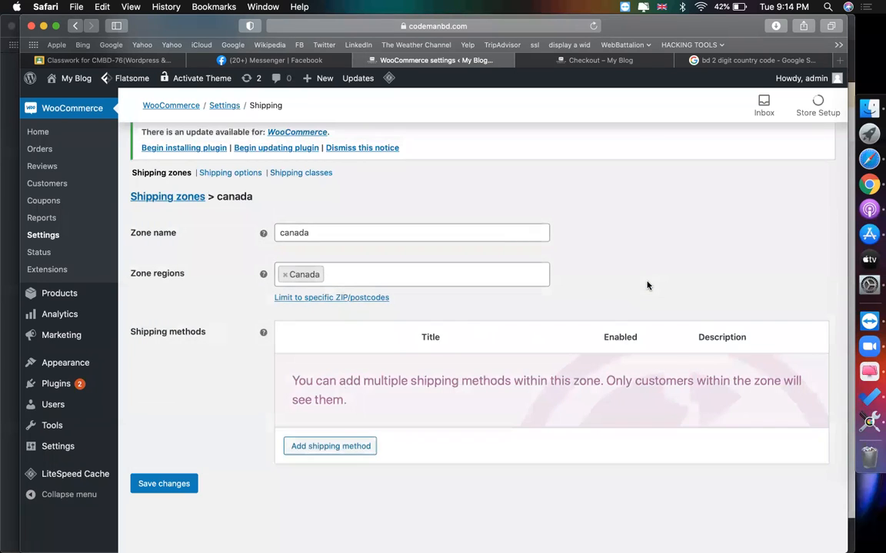
pyautogui.scroll(2, 400, 238)
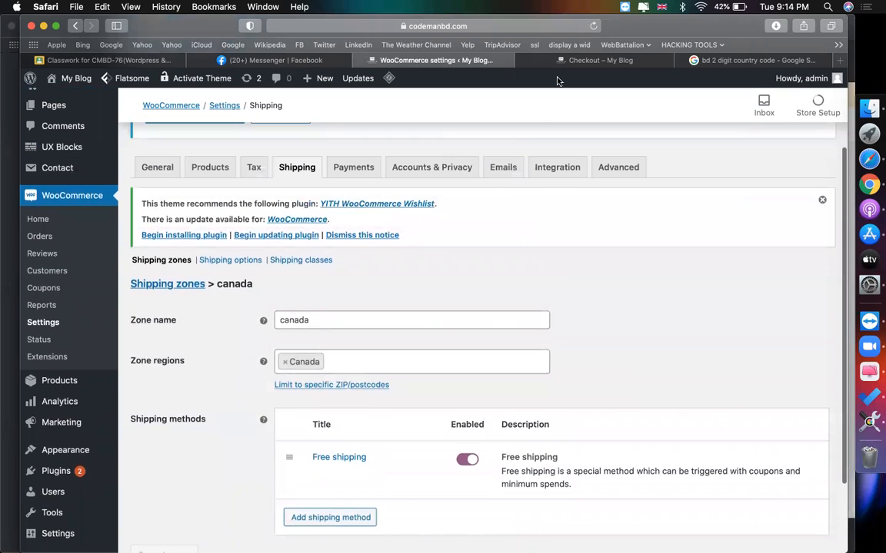
pyautogui.click(566, 65)
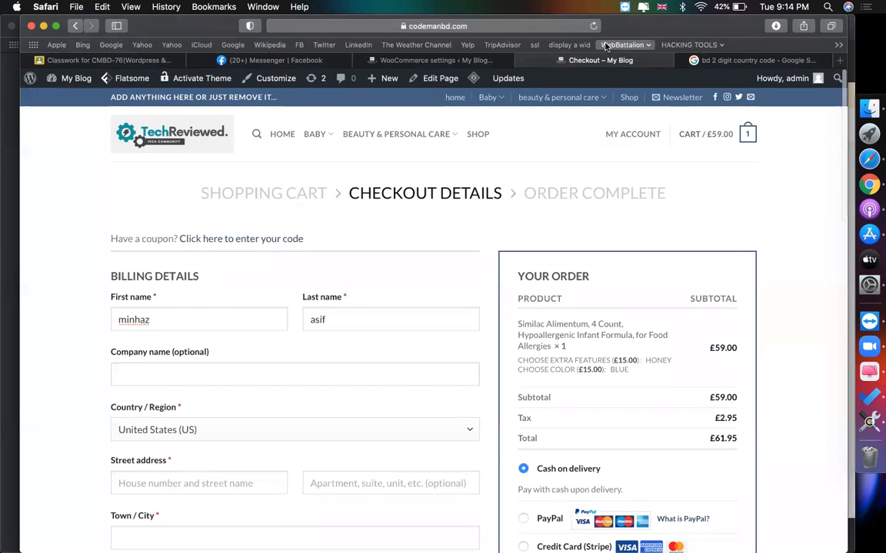
# - Reload the checkout and confirm the United States shipping shows the £15.00 flat rate
pyautogui.click(596, 28)
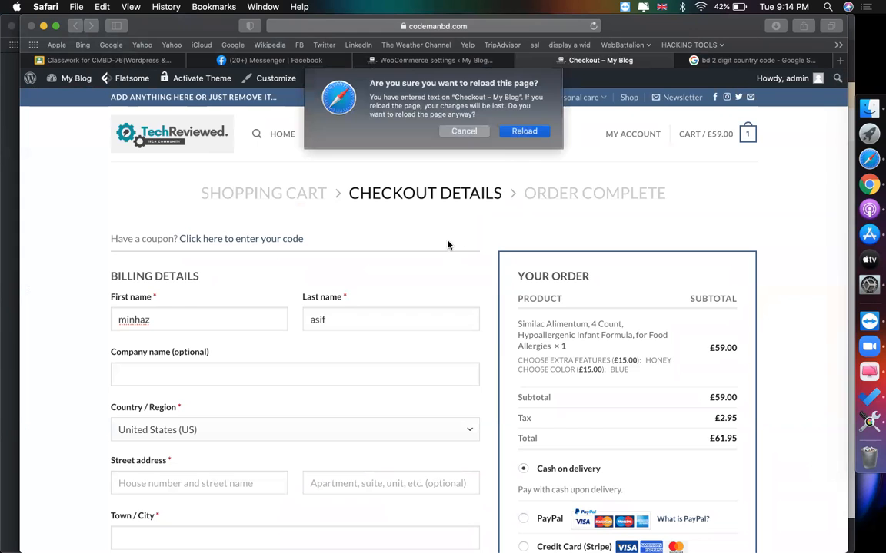
pyautogui.click(522, 130)
pyautogui.scroll(-2, 529, 337)
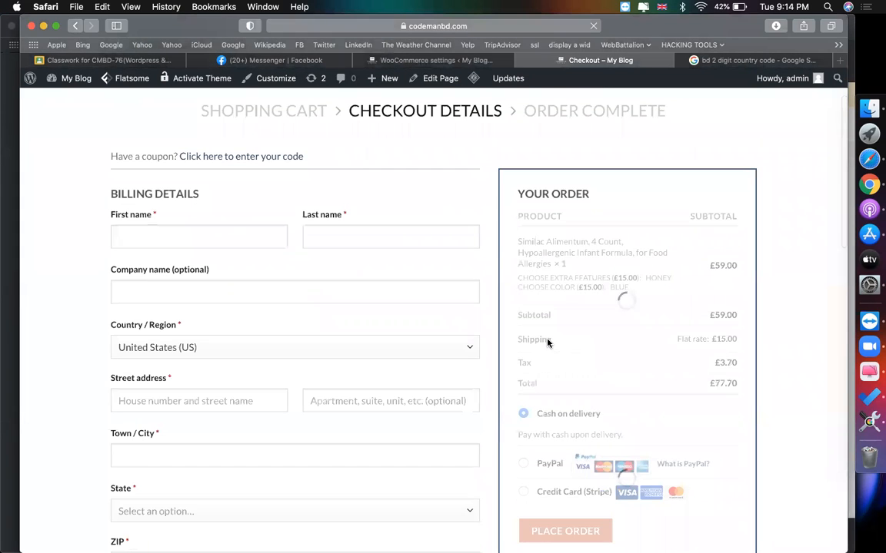
pyautogui.doubleClick(529, 340)
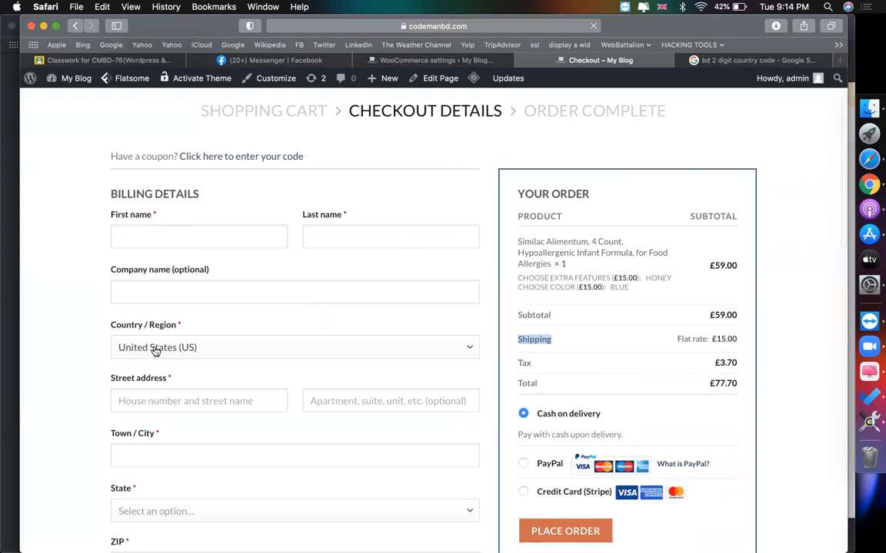
pyautogui.moveTo(715, 339)
pyautogui.mouseDown()
pyautogui.moveTo(749, 338)
pyautogui.moveTo(709, 337)
pyautogui.mouseUp()
pyautogui.doubleClick(716, 338)
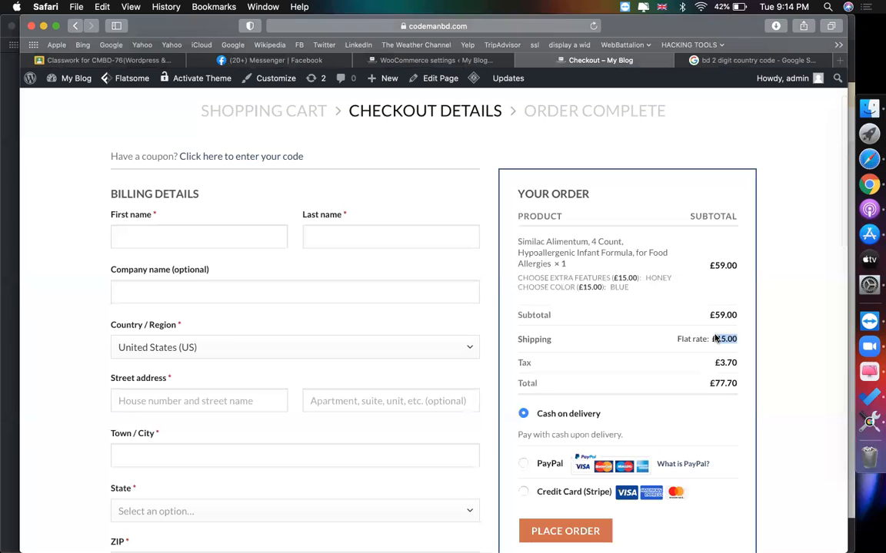
# - Switch the billing country to Bangladesh (£10.00 shipping), then Canada (Free shipping)
pyautogui.click(191, 344)
pyautogui.write('ban')
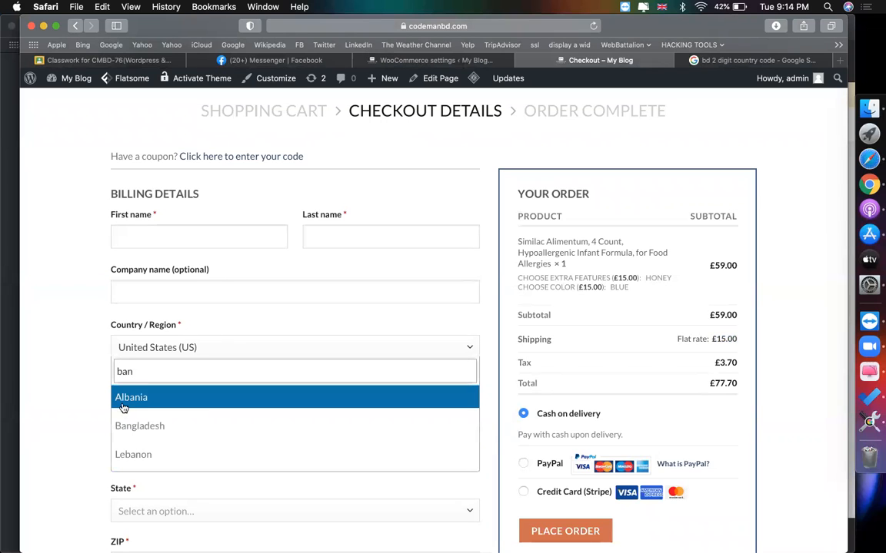
pyautogui.press('Down')
pyautogui.press('Return')
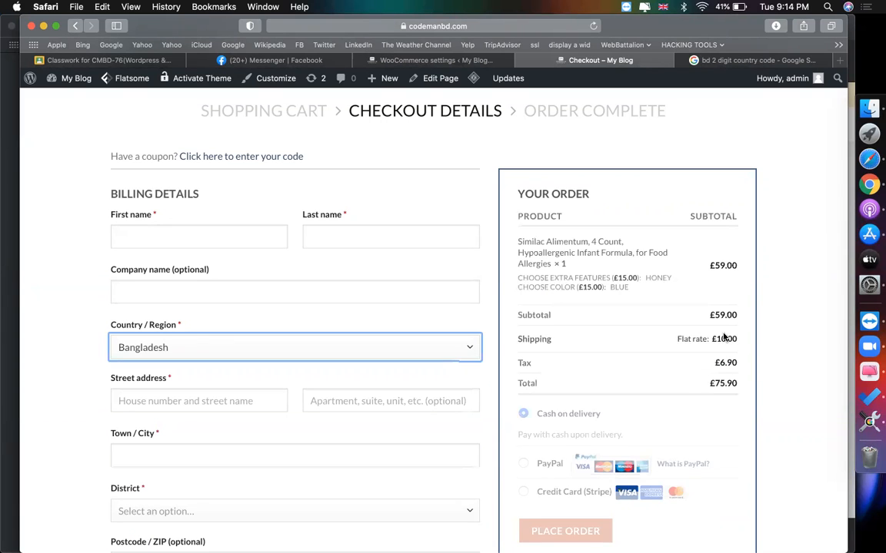
pyautogui.click(183, 346)
pyautogui.write('cana')
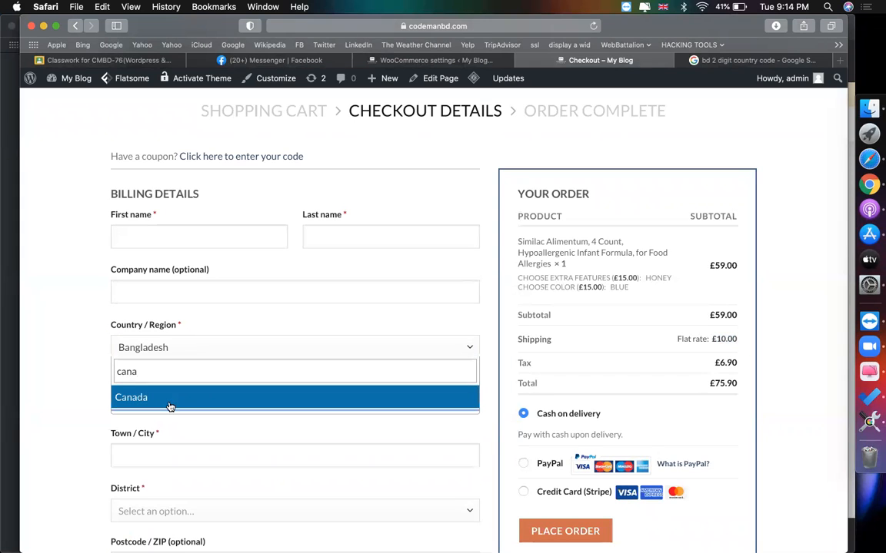
pyautogui.click(170, 403)
pyautogui.moveTo(689, 342); pyautogui.dragTo(735, 344)
pyautogui.click(788, 334)
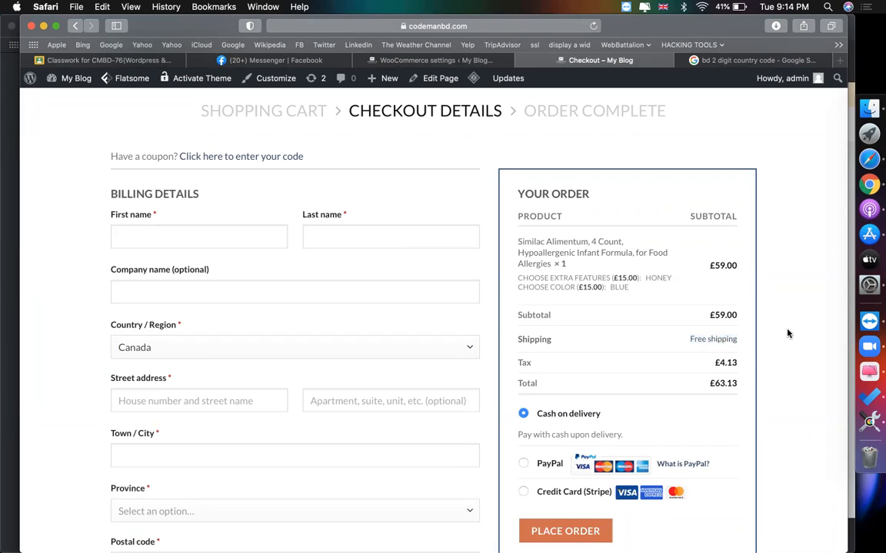